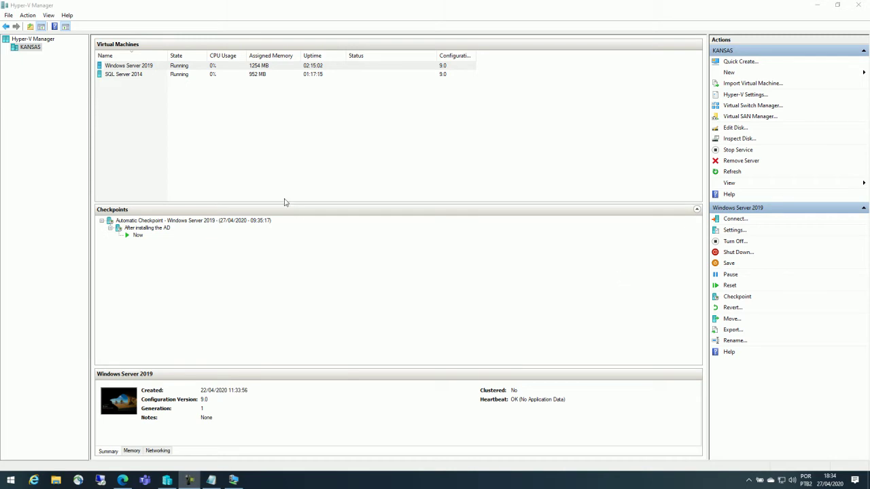
- Connect to the SQL Server 2014 VM, check the DVD drive's mounted ISO, and view full screen
double_click(180, 76)
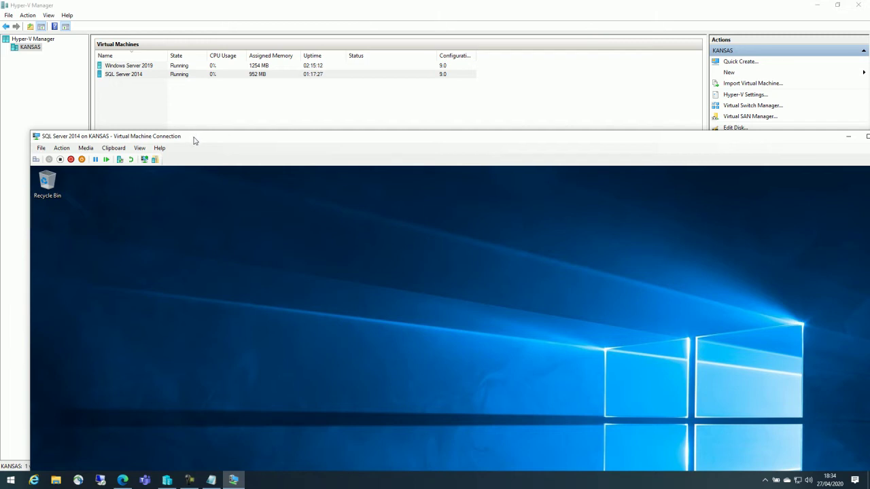
double_click(194, 137)
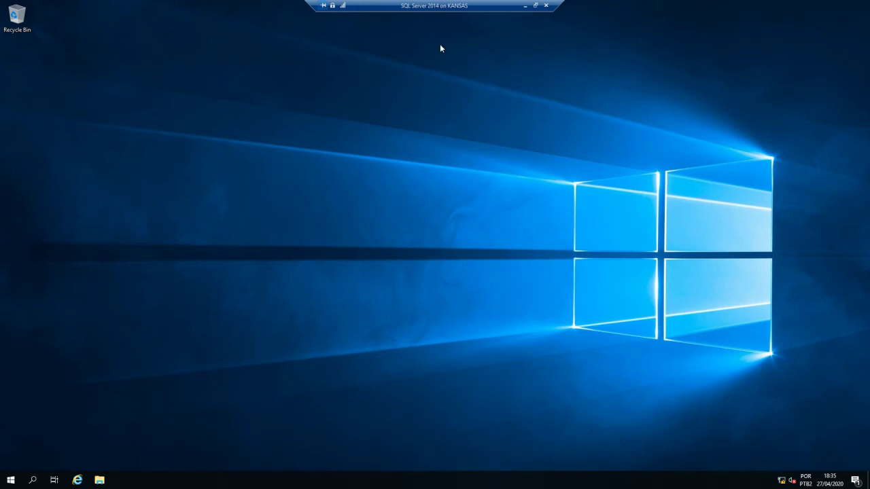
double_click(453, 6)
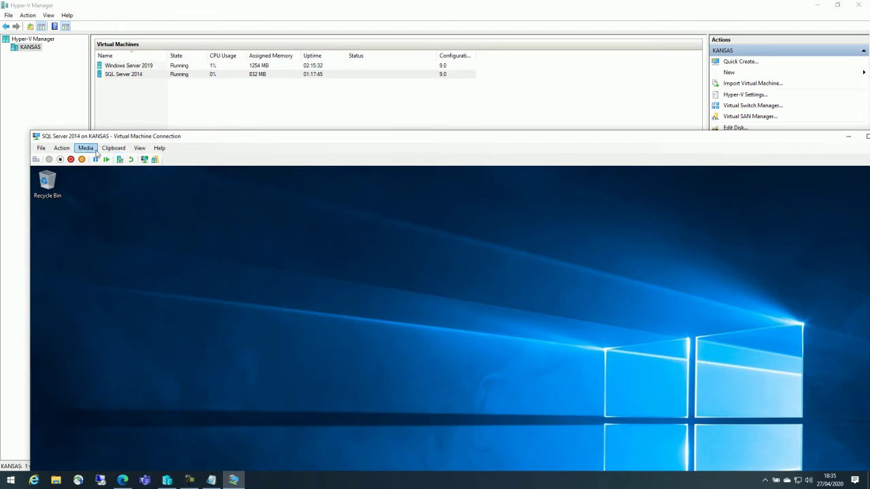
click(85, 148)
mouse_move(98, 159)
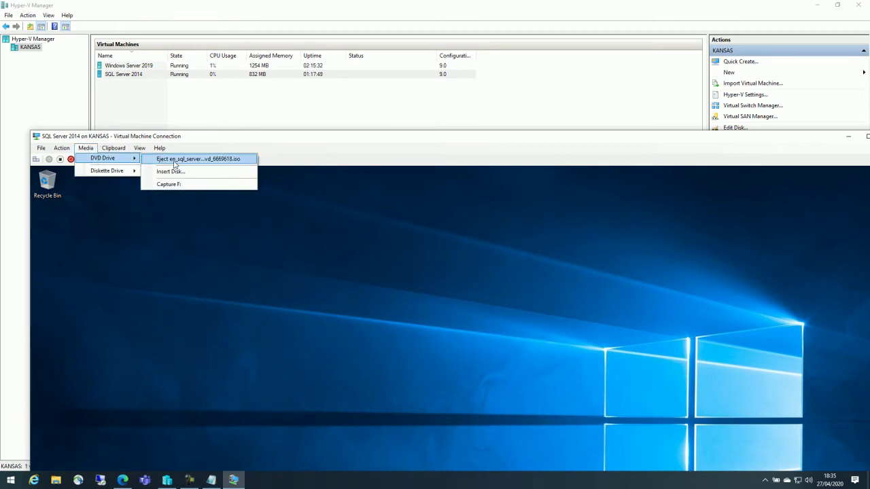
double_click(215, 140)
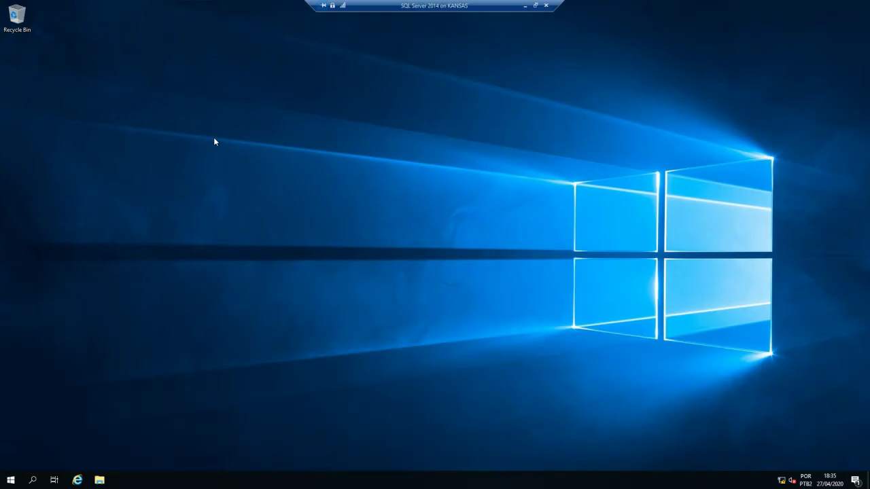
- Run SQL Server 2014 setup from DVD Drive (D:) in This PC, approve UAC, and close Explorer
click(100, 480)
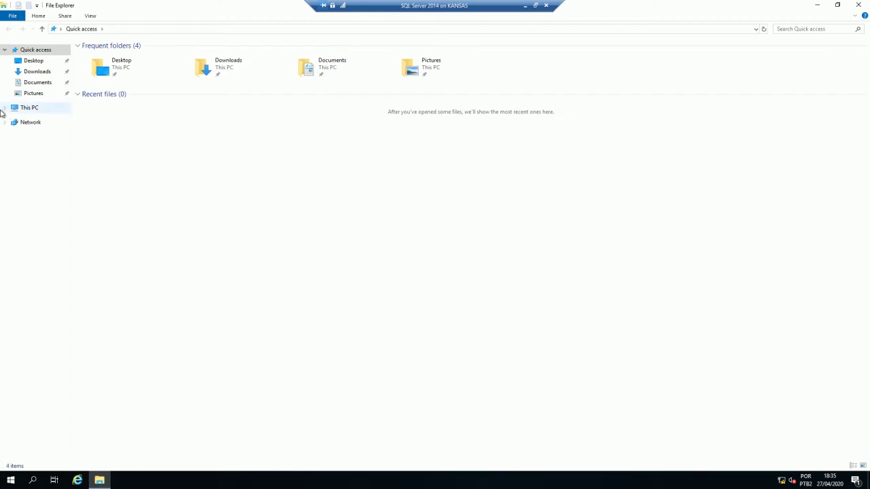
click(32, 110)
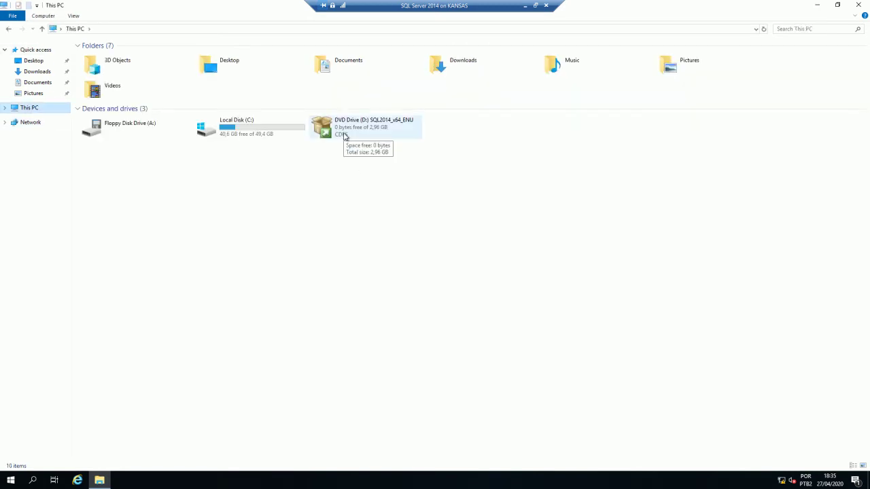
double_click(345, 135)
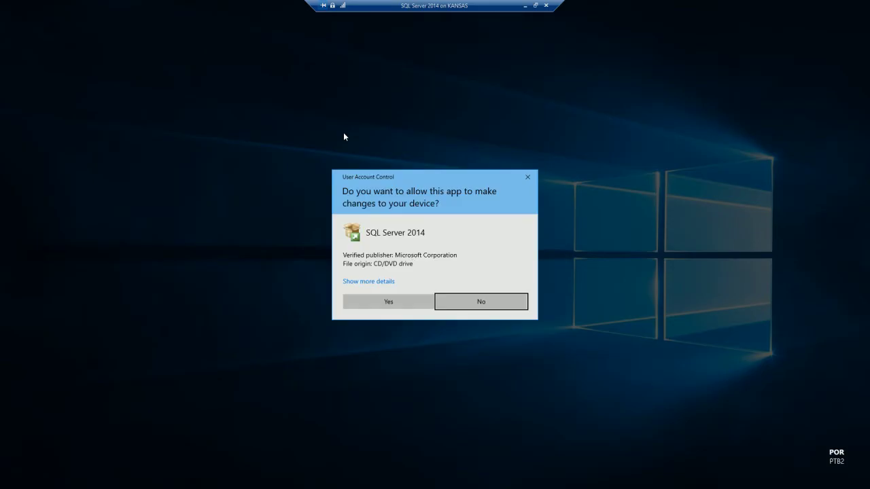
click(404, 301)
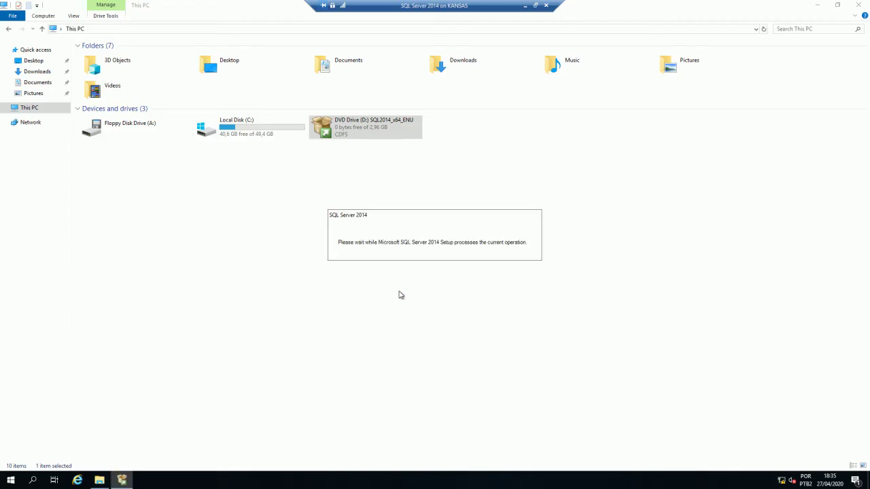
click(858, 6)
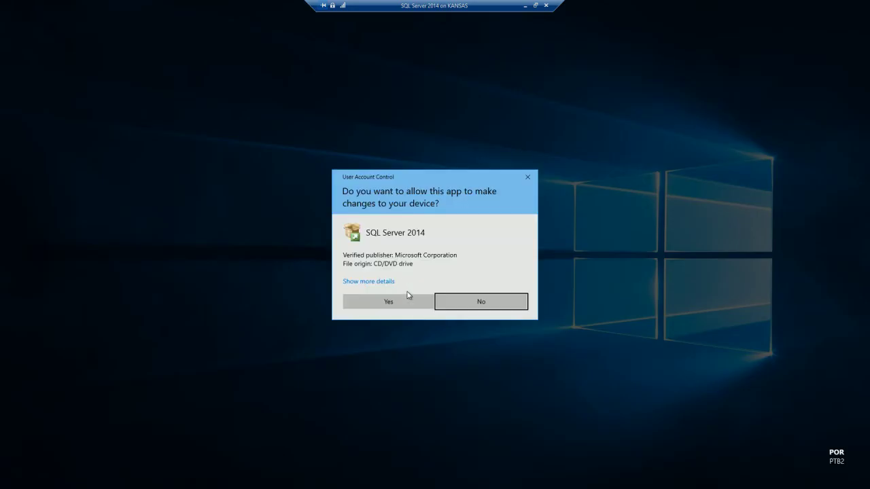
click(403, 302)
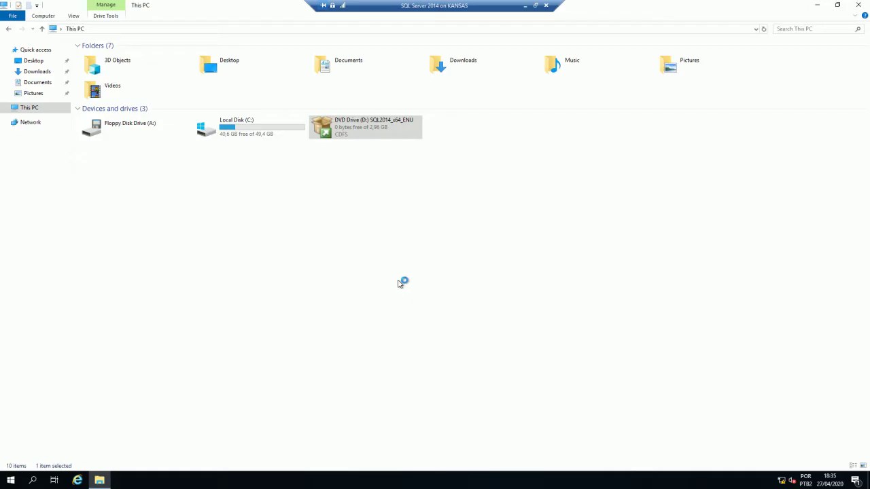
drag(662, 9, 465, 248)
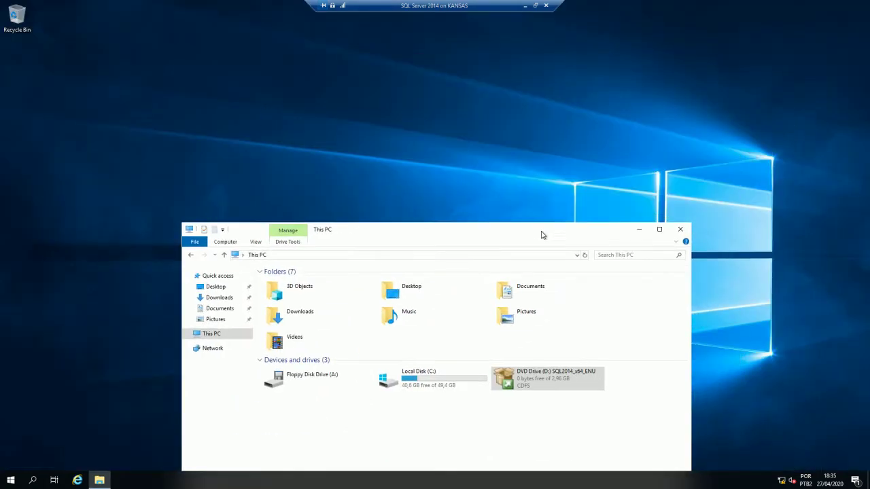
click(680, 229)
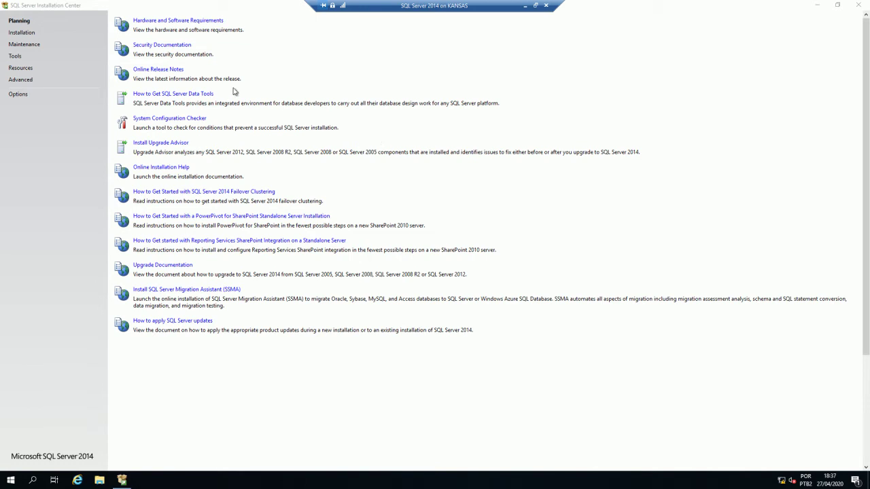
- Browse the Maintenance, Tools, Resources, Advanced, Options and Planning pages, ending on Installation
click(21, 34)
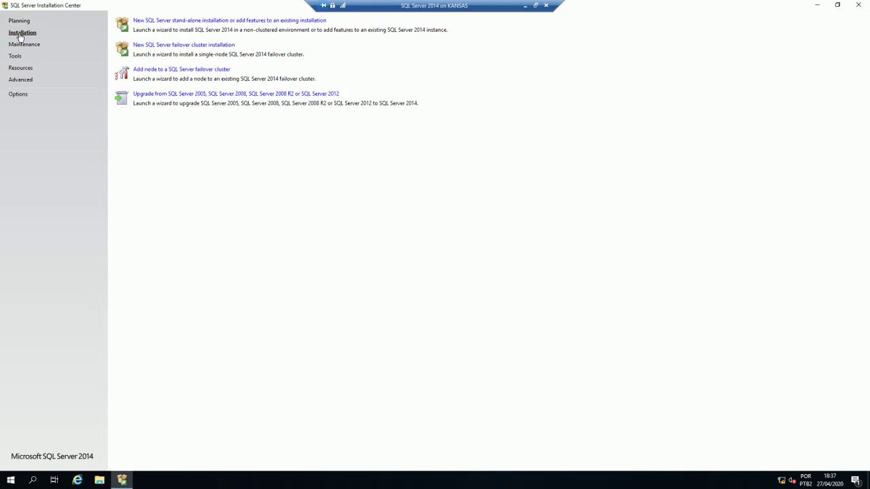
click(25, 46)
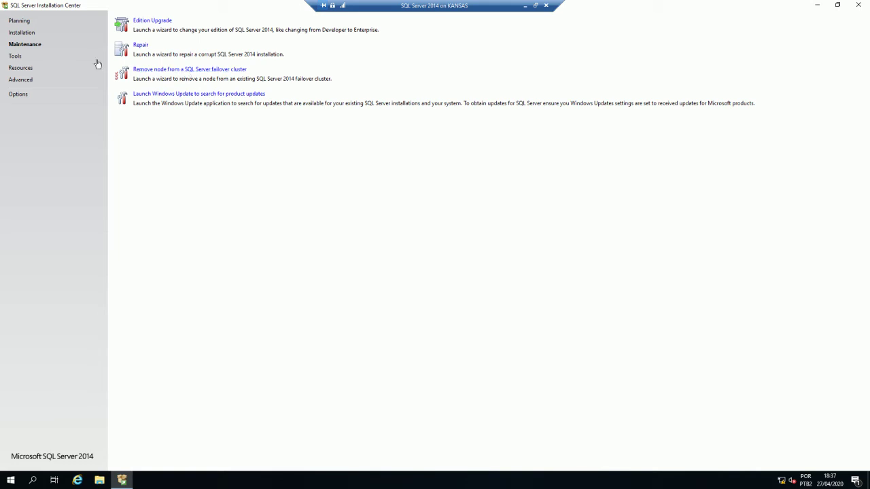
click(17, 58)
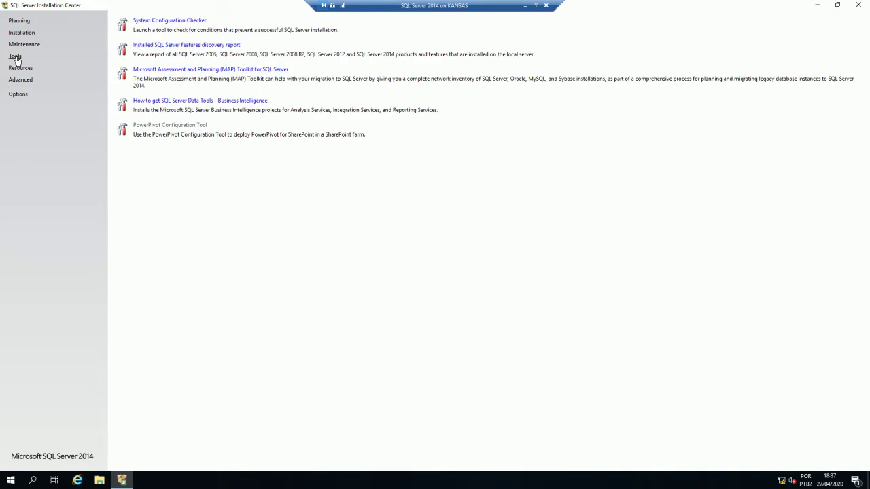
click(18, 70)
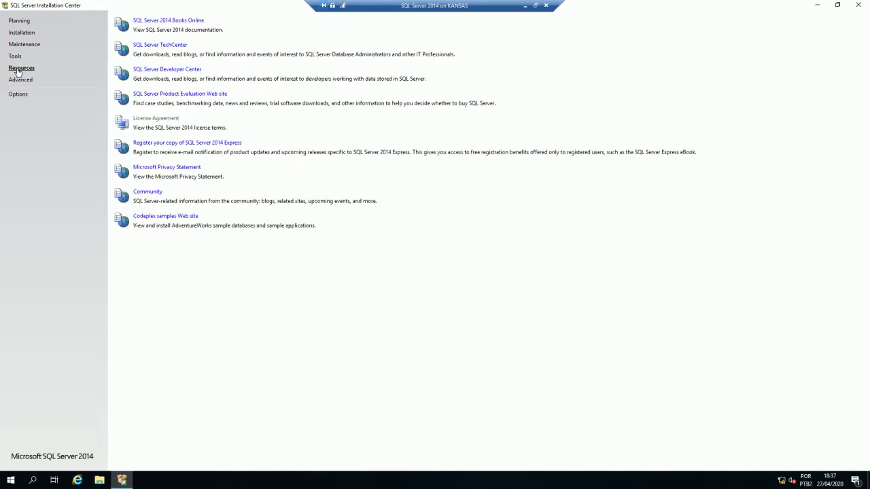
click(20, 80)
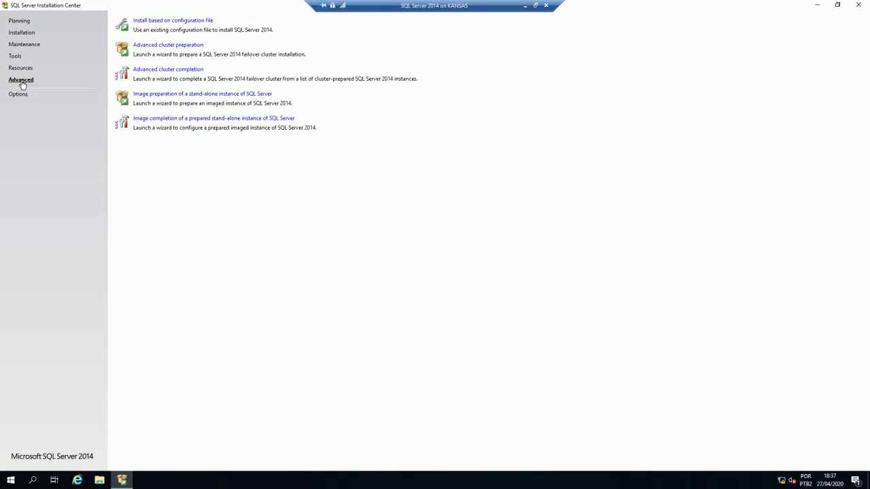
click(19, 94)
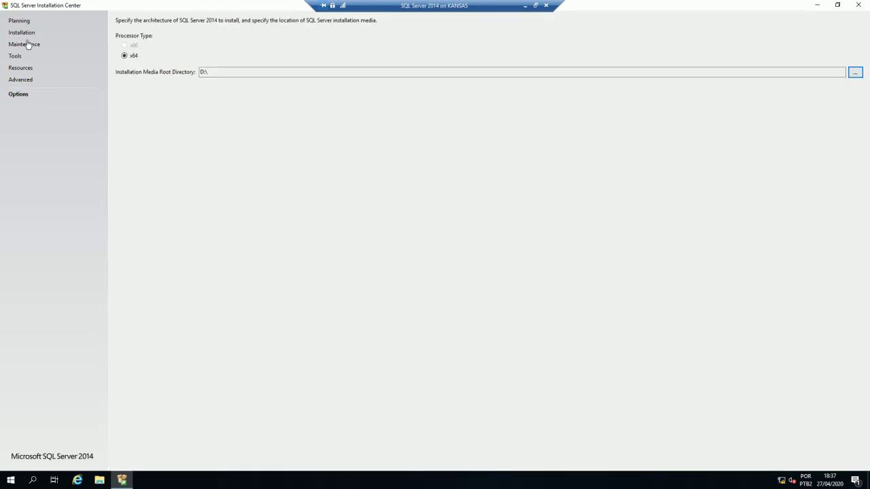
click(19, 21)
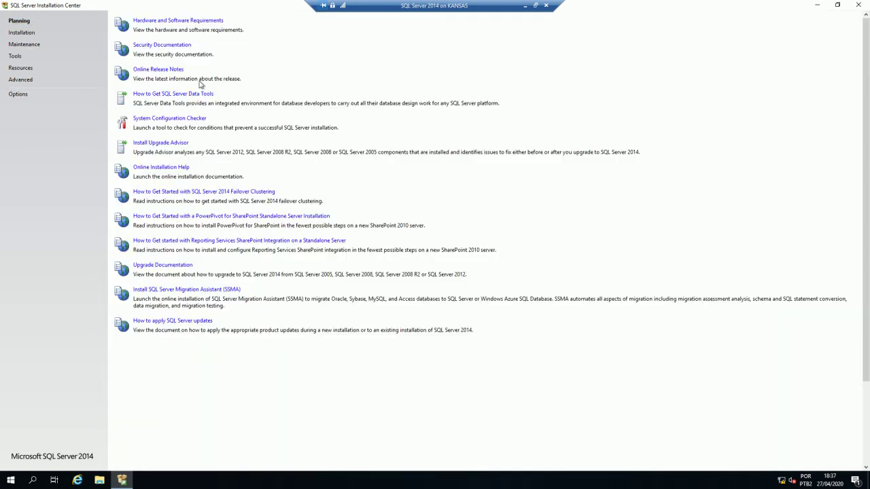
click(29, 34)
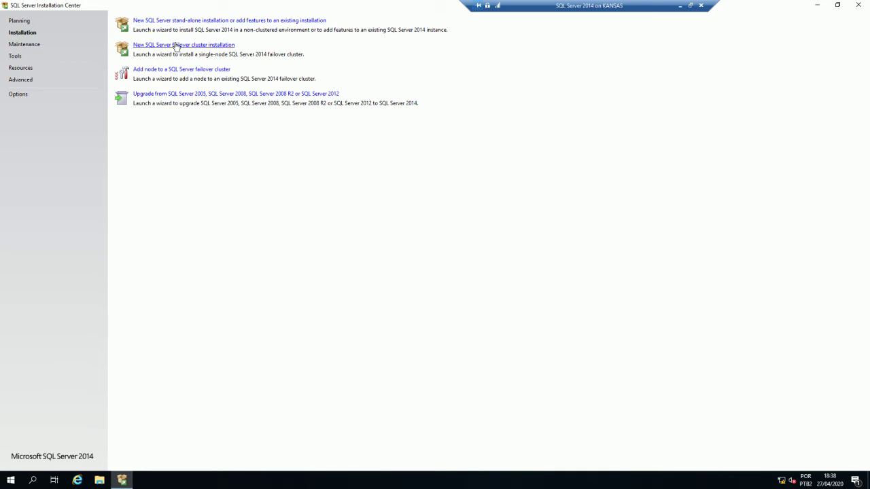
- Start a new stand-alone installation, close the Installation Center, and maximize the setup wizard
click(186, 21)
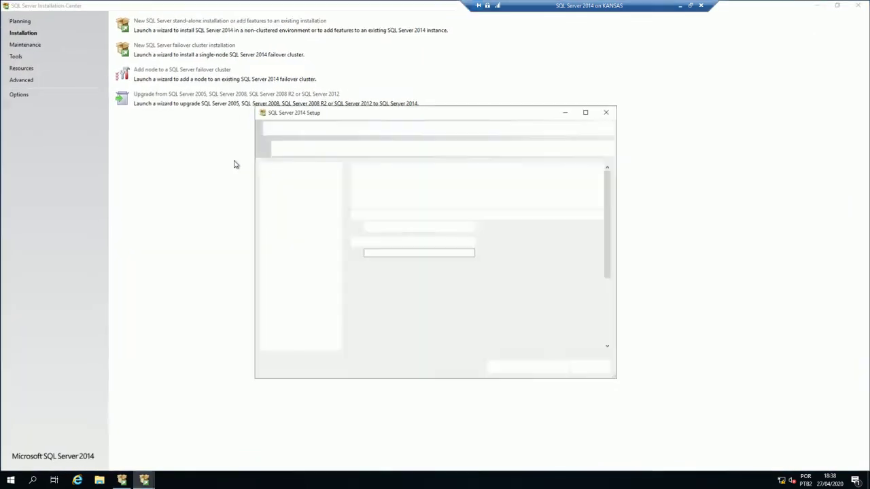
drag(298, 5, 227, 108)
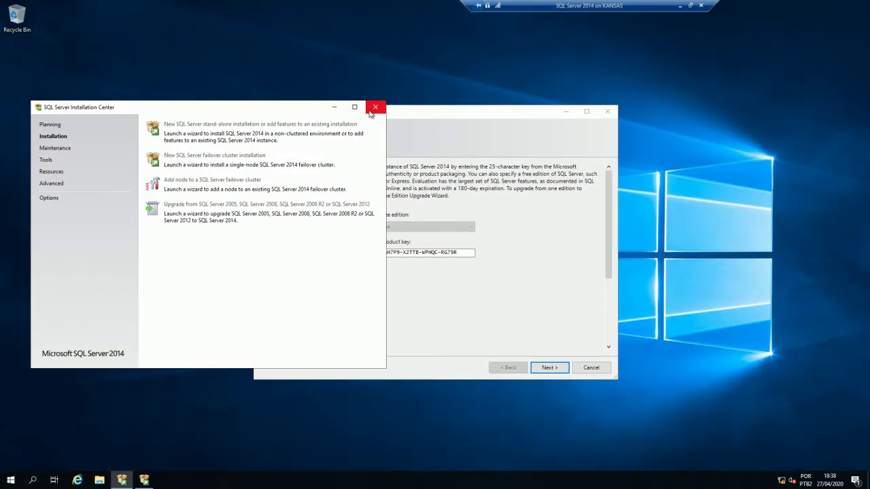
click(374, 109)
double_click(399, 117)
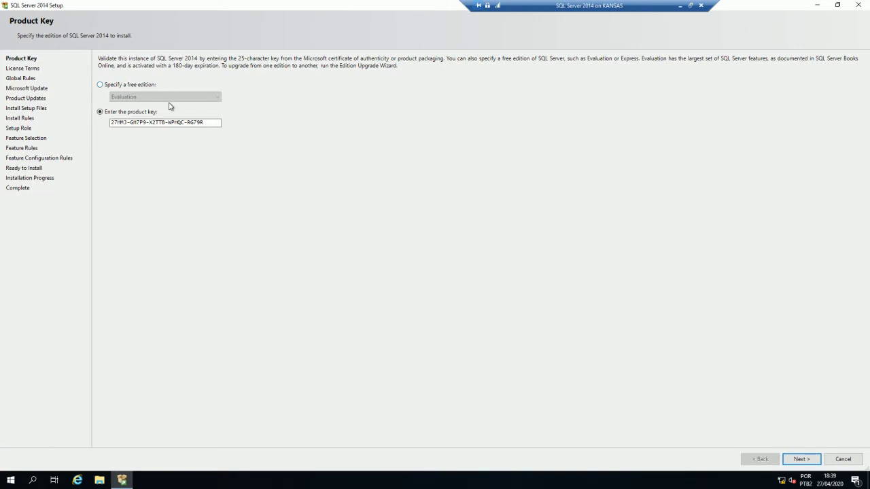
- Choose the free Evaluation edition instead of a product key and continue
click(145, 87)
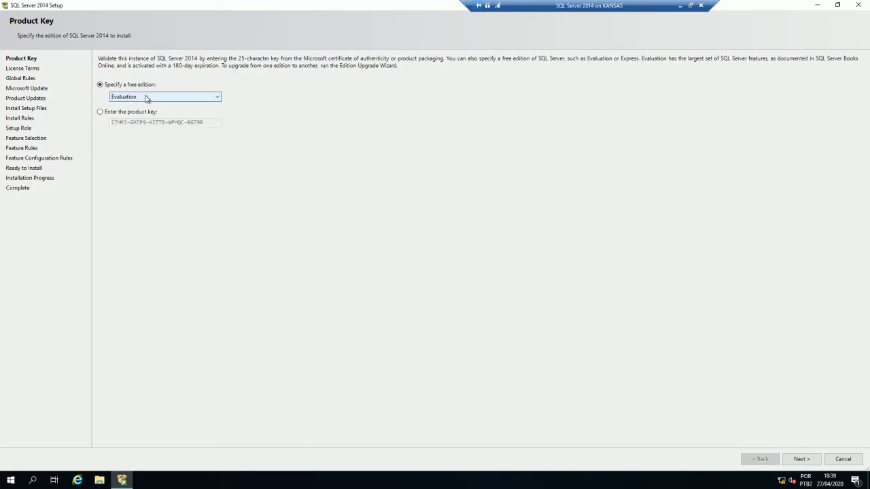
click(146, 100)
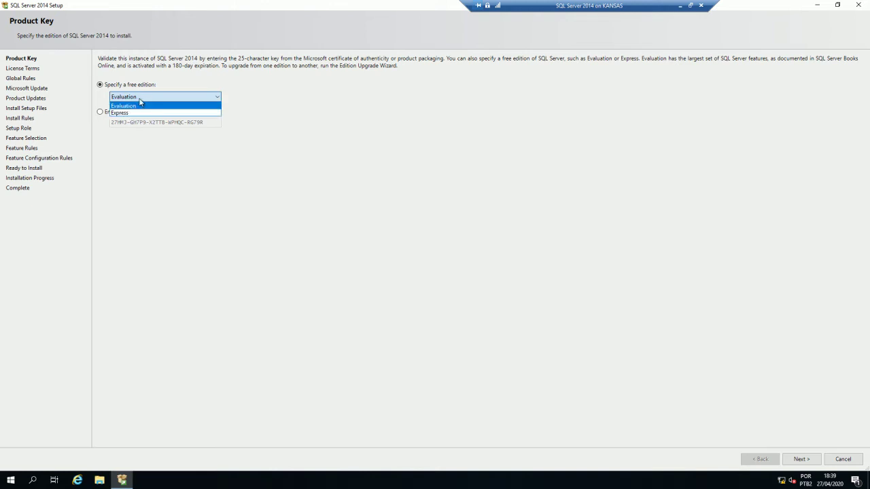
click(134, 106)
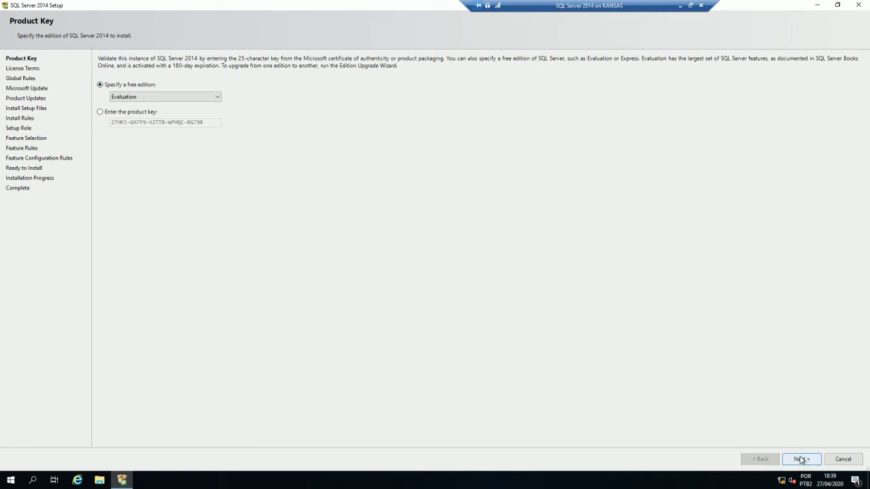
click(801, 459)
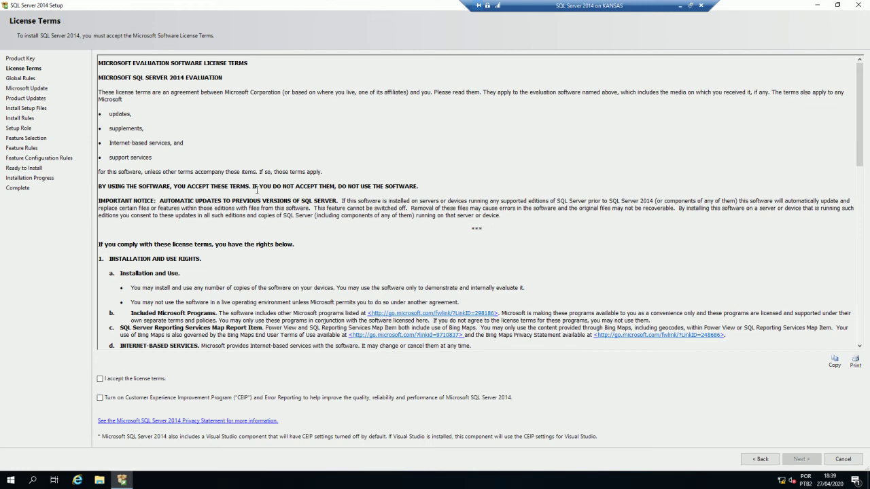
- Scroll through the license text, tick 'I accept the license terms', and continue
scroll(257, 190, down, 4)
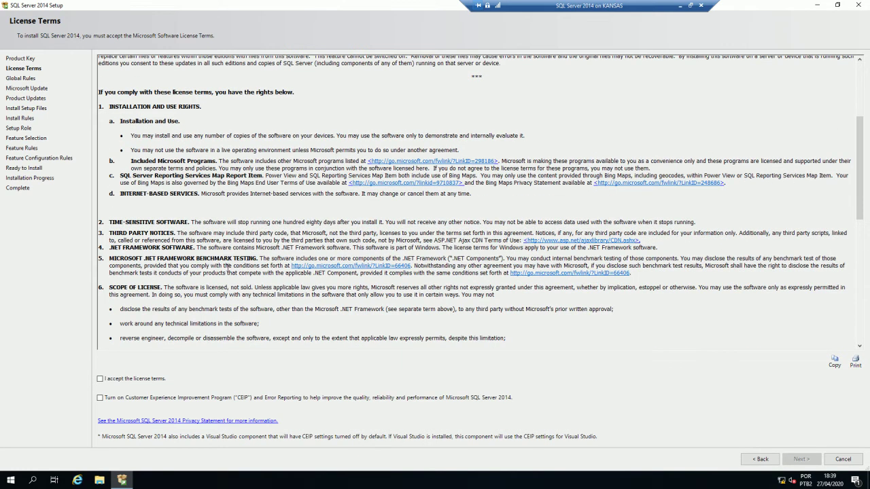
scroll(268, 225, down, 3)
scroll(204, 306, up, 4)
click(136, 380)
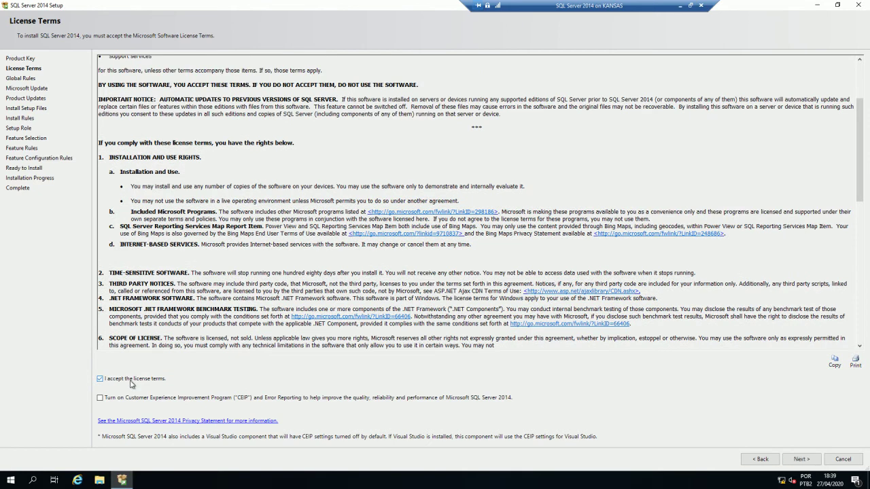
click(800, 460)
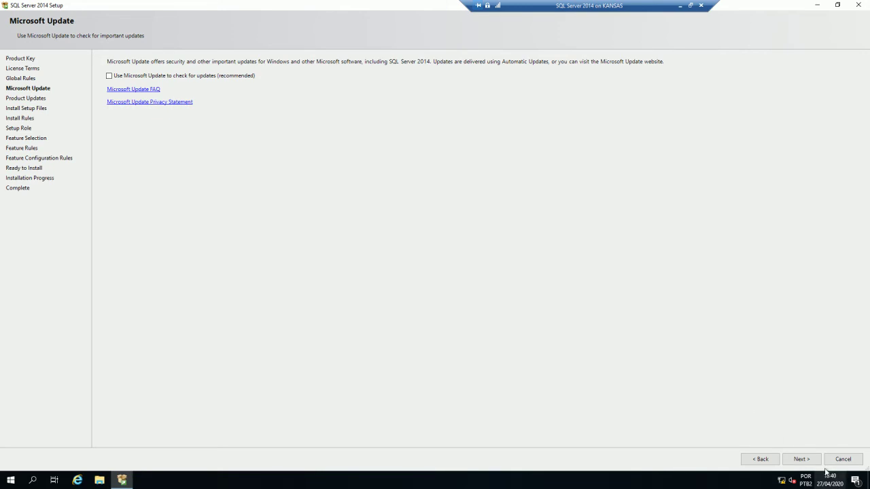
- Continue with 'Use Microsoft Update' left unchecked
click(800, 460)
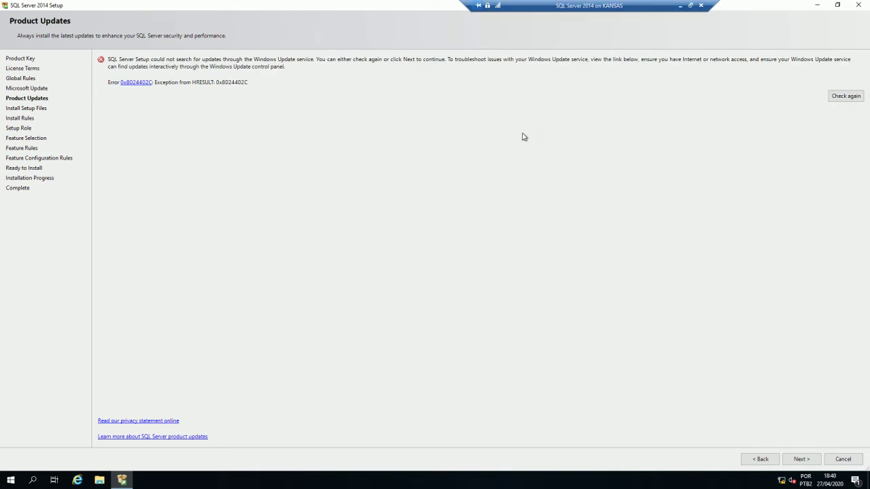
- Proceed past the 0x8024402C update search error to Install Setup Files
click(800, 461)
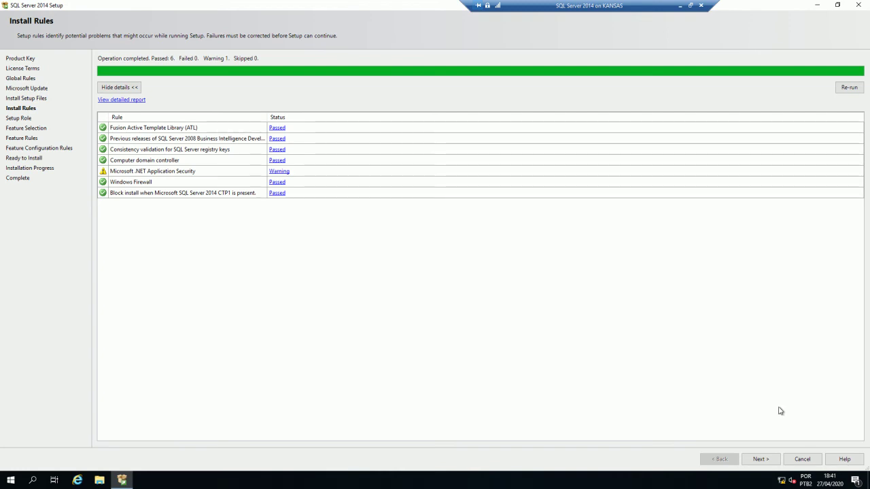
- Pass the install rules, then pick SQL Server Feature Installation rather than PowerPivot as the role
click(760, 459)
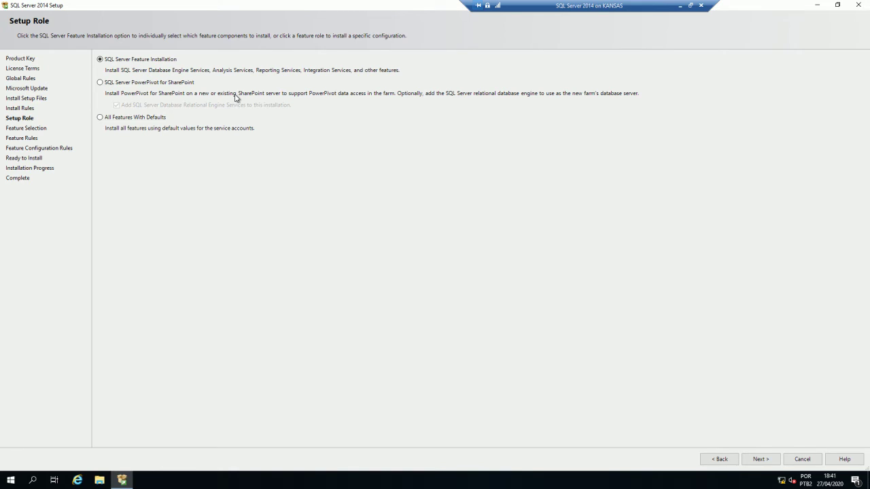
click(150, 84)
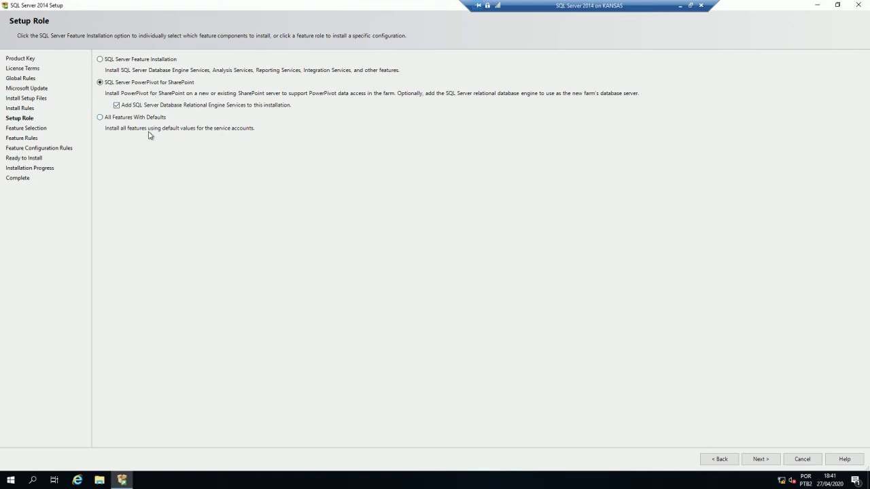
click(120, 63)
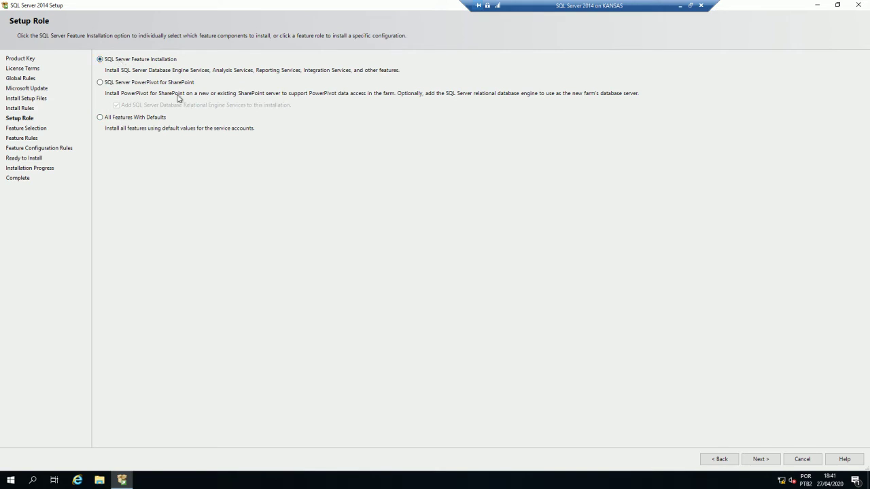
click(771, 460)
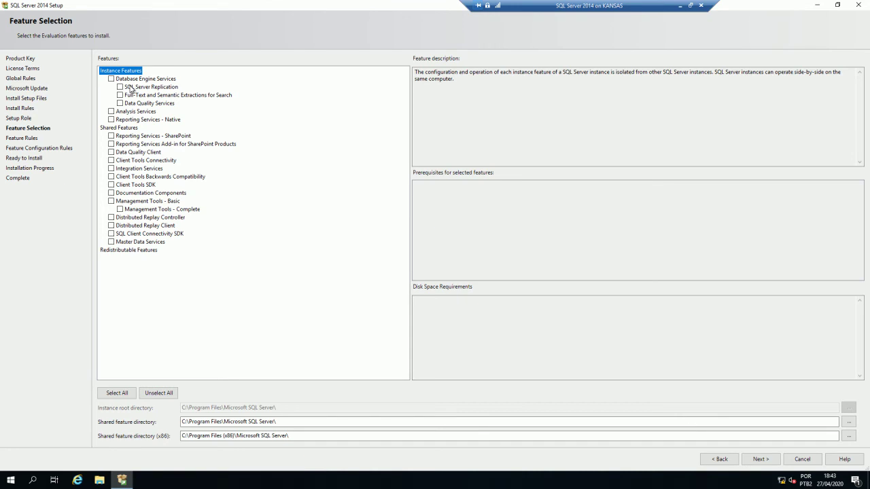
- Read the Database Engine Services and SQL Server Replication feature descriptions
click(132, 80)
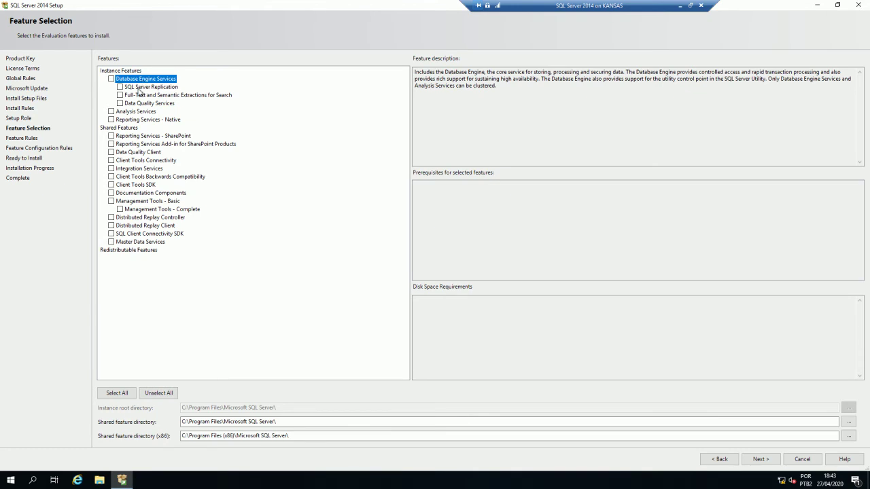
click(138, 88)
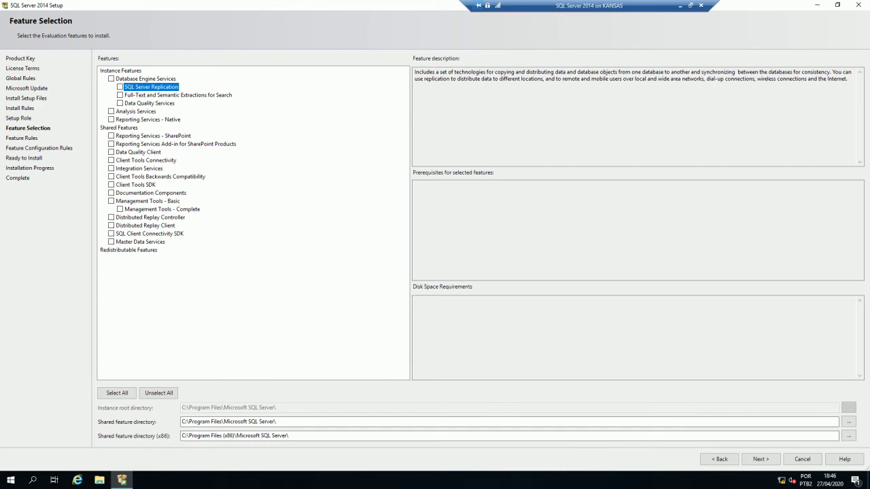
- View the Reporting Services - Native and Integration Services feature descriptions
click(135, 121)
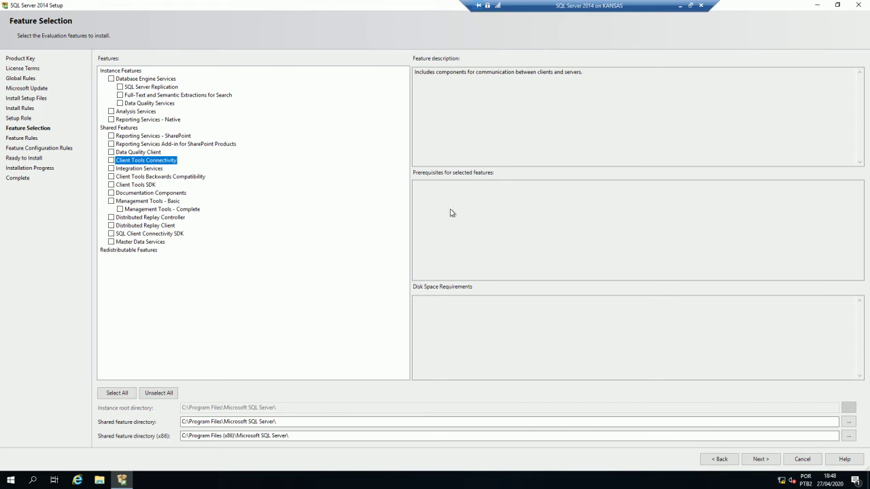
click(157, 169)
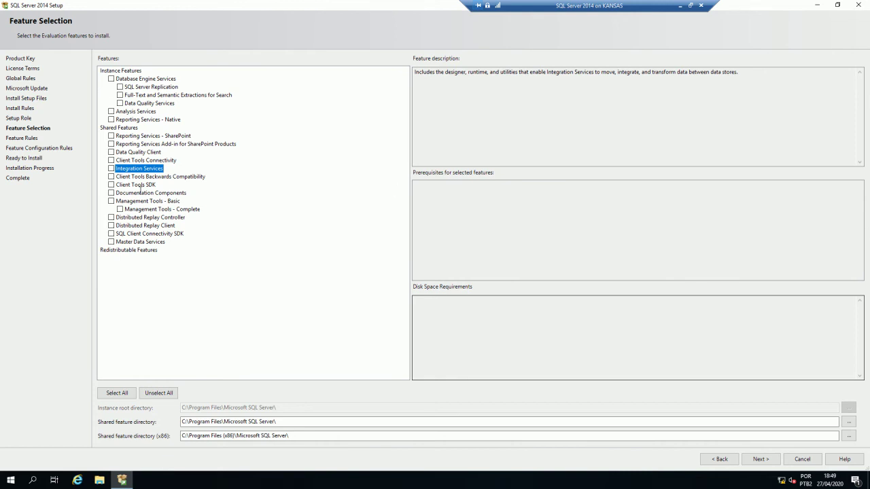
- Tick Management Tools - Basic so Management Tools - Complete is also selected (1314 MB on C:)
click(137, 185)
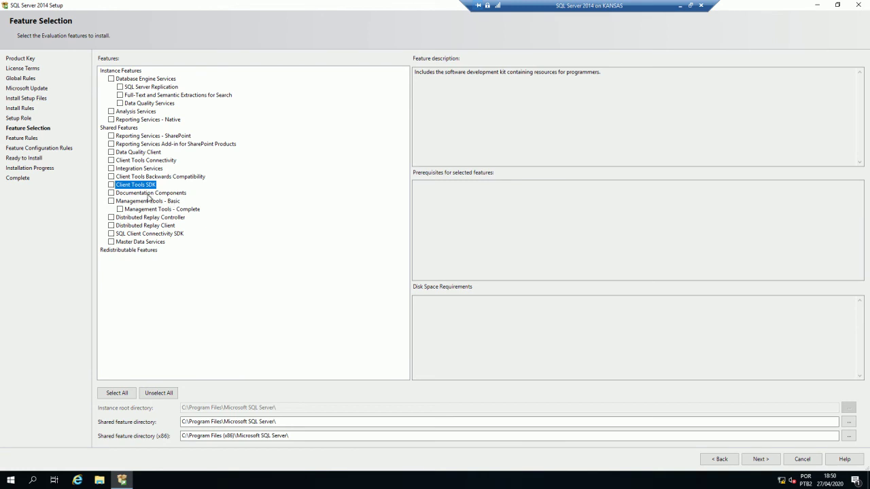
click(112, 201)
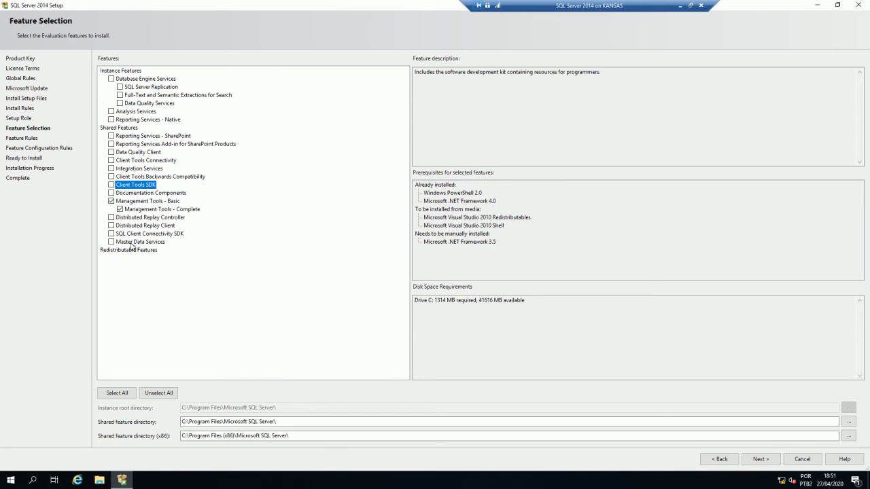
- Select all features and run the Feature Rules check, which fails on .NET Framework 3.5 SP1
click(131, 243)
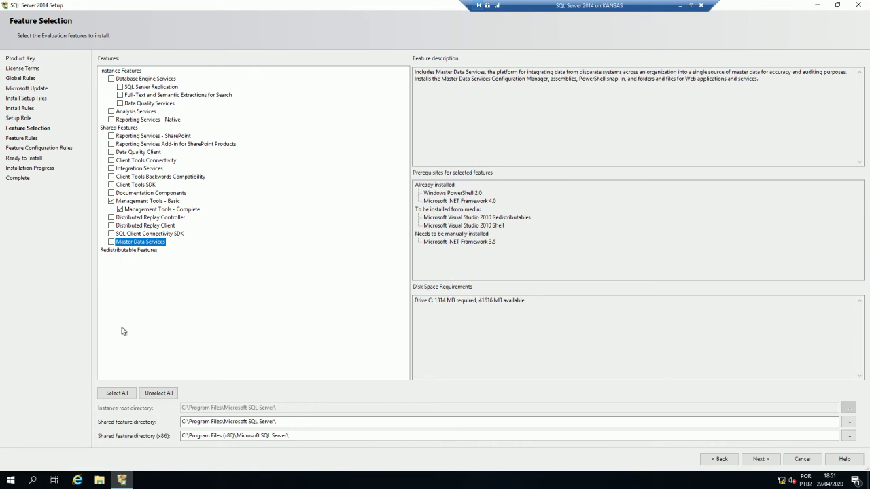
click(125, 395)
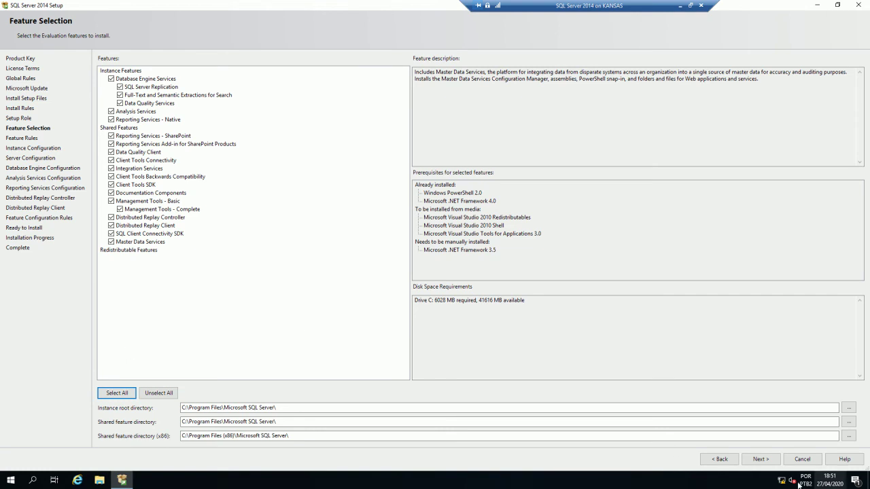
click(764, 460)
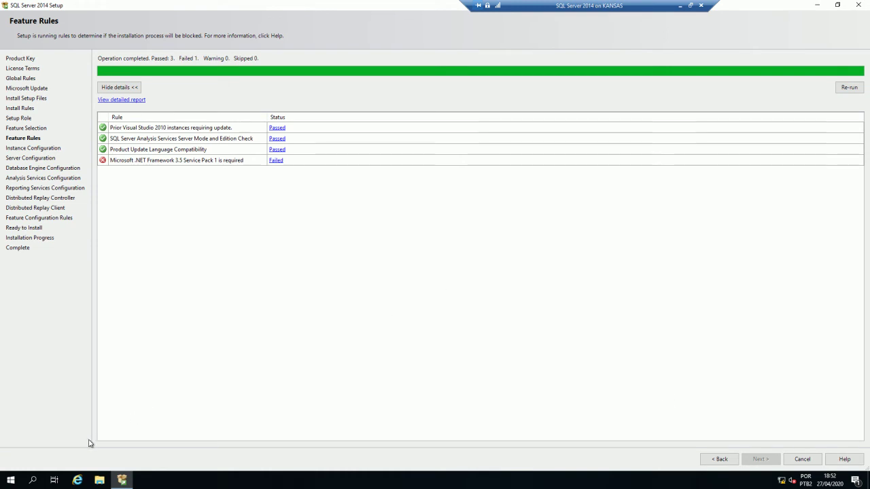
- Launch Server Manager from the Start menu, leaving SQL Server Setup waiting
click(11, 481)
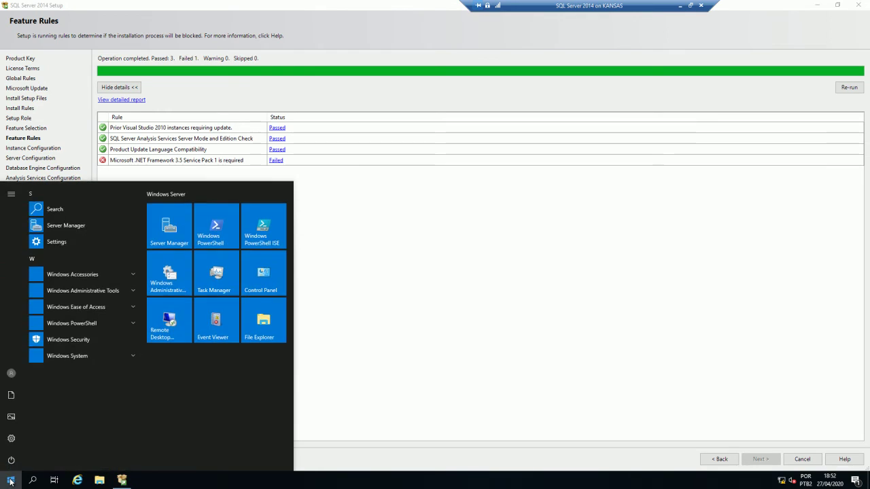
click(169, 229)
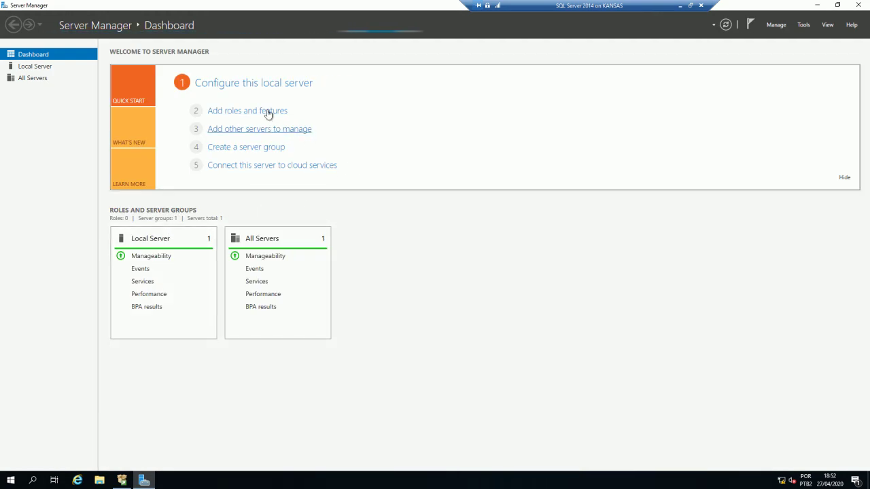
- Start the Add Roles and Features Wizard and continue with role-based installation to server selection
click(776, 25)
click(802, 36)
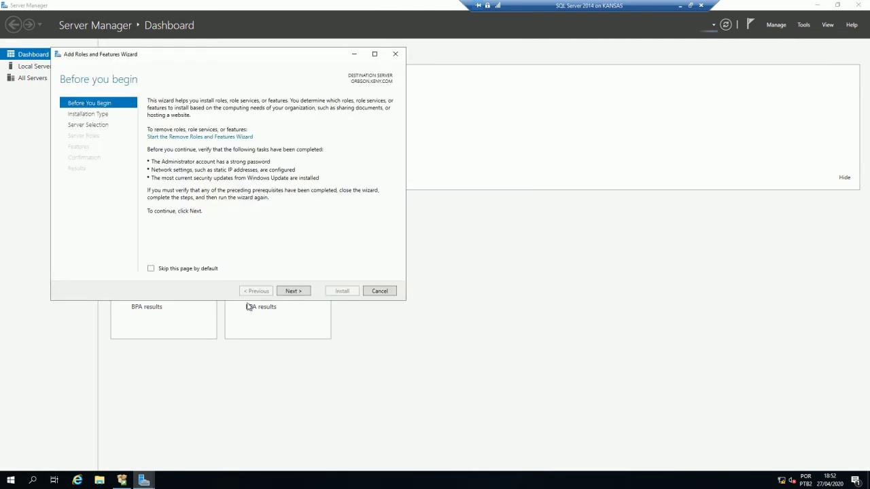
drag(262, 59, 442, 100)
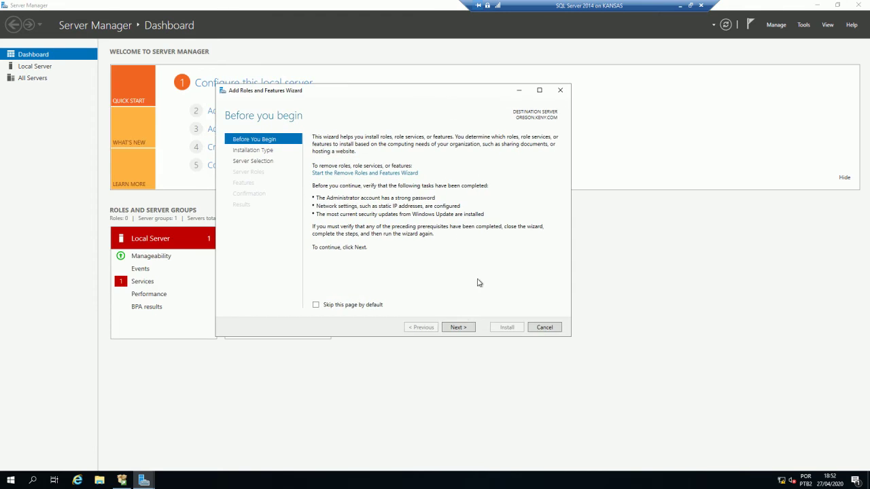
click(459, 328)
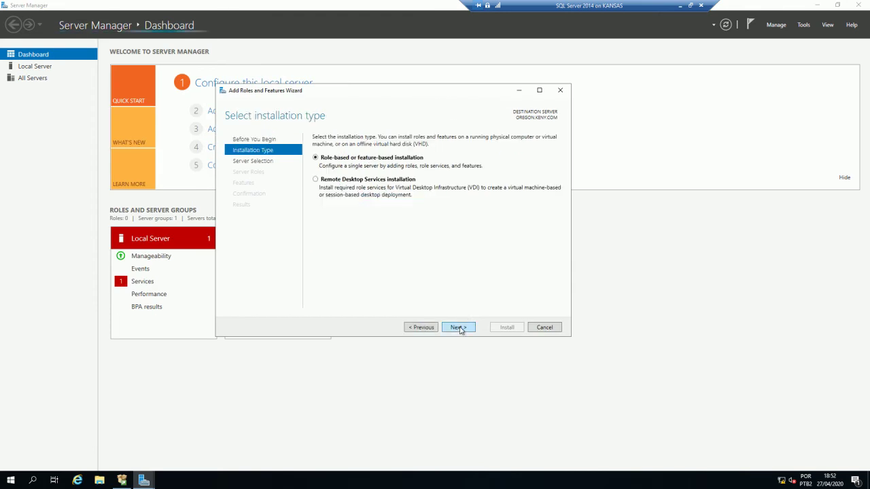
click(459, 327)
click(460, 329)
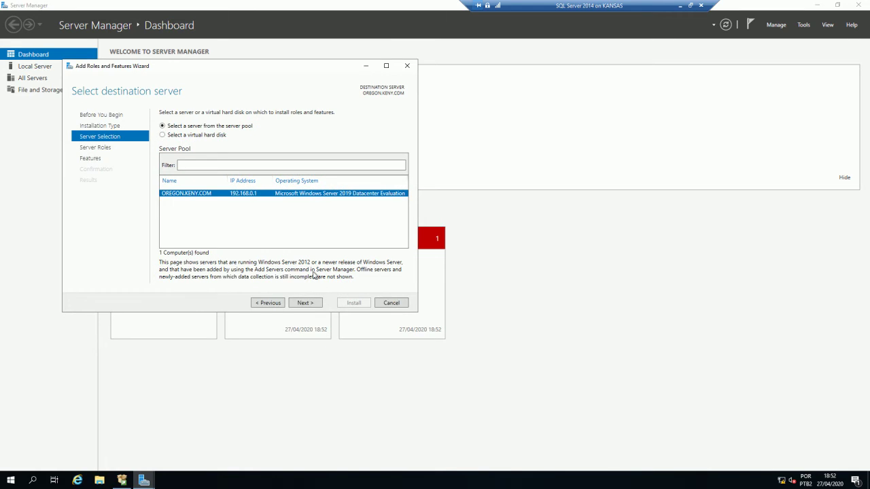
- Accept the local server, skip server roles, and check .NET Framework 3.5 Features
click(306, 304)
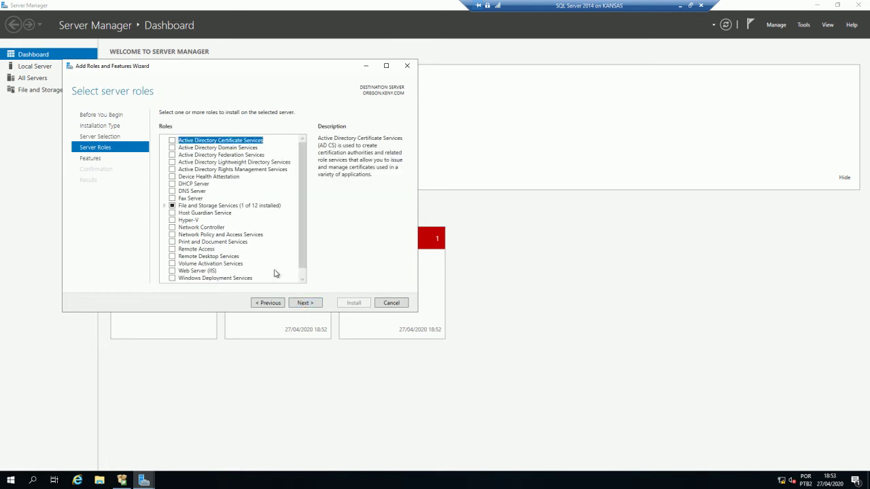
drag(256, 68, 412, 85)
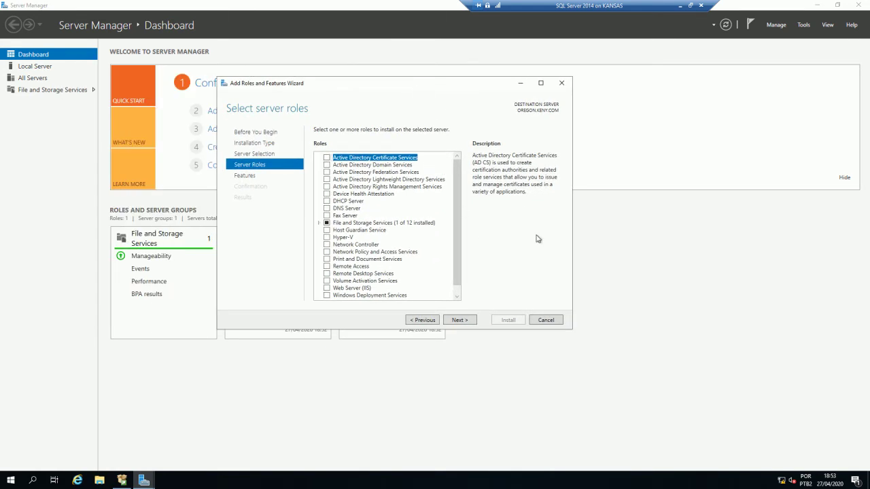
drag(572, 331, 674, 400)
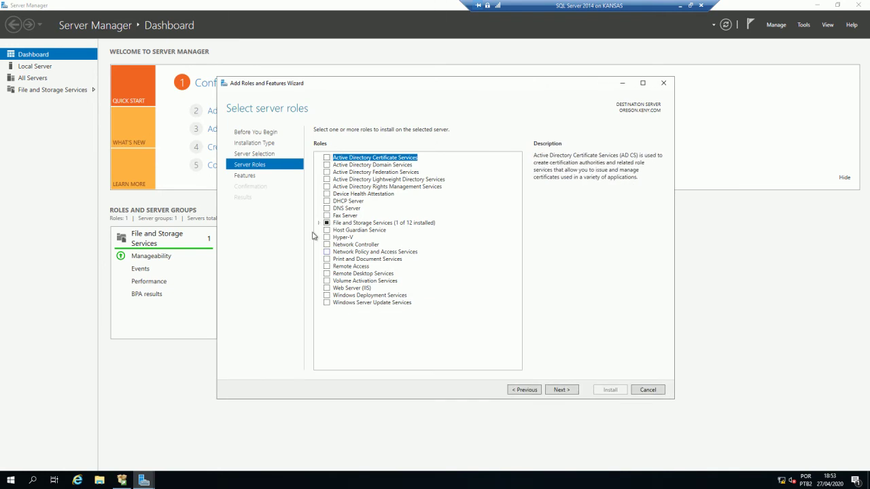
click(571, 394)
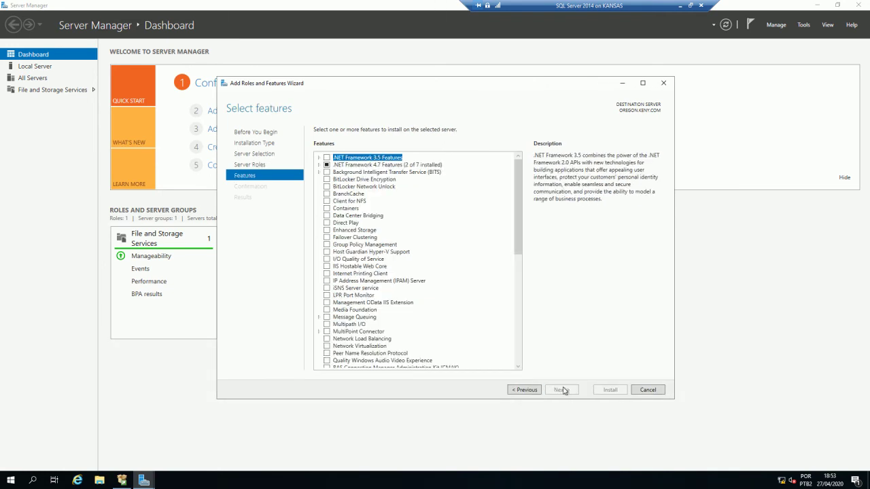
click(327, 158)
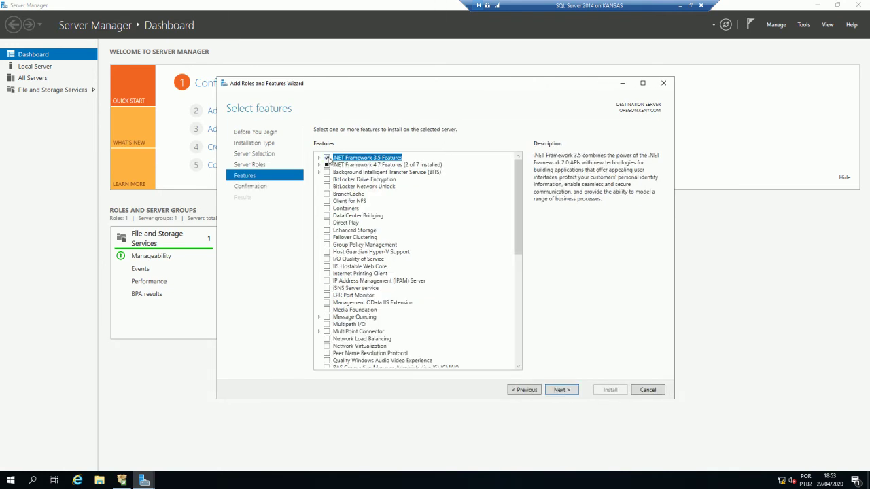
click(562, 390)
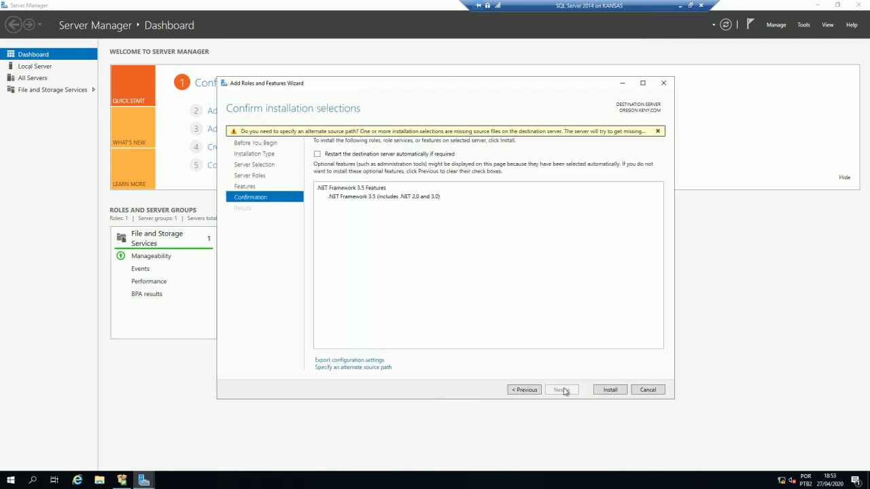
drag(409, 84, 326, 48)
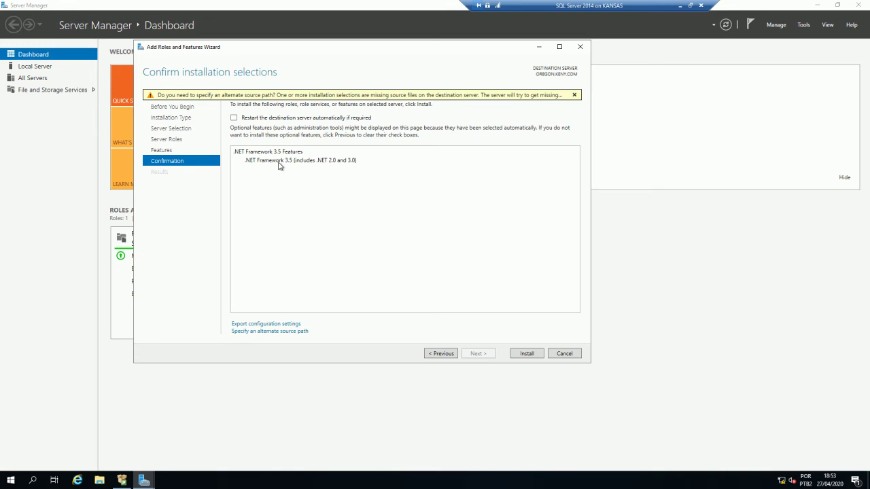
drag(537, 5, 391, 5)
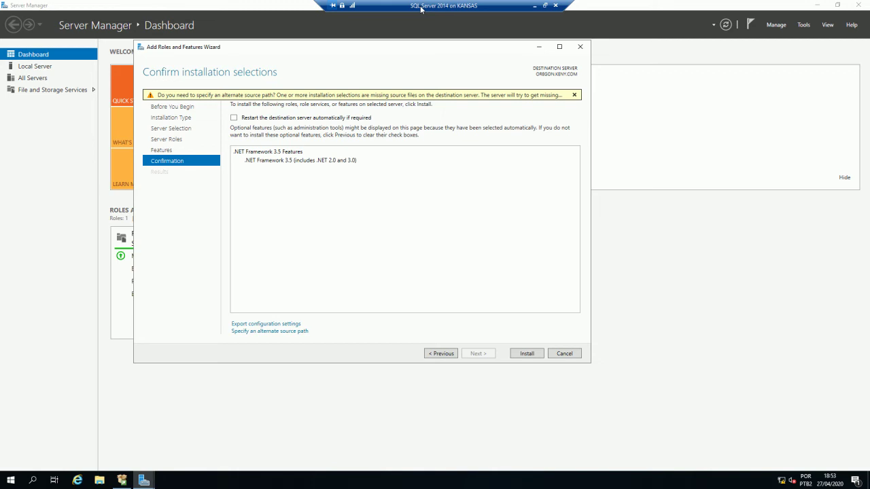
- Exit full screen and eject the SQL Server disc image from the VM's DVD drive
double_click(420, 8)
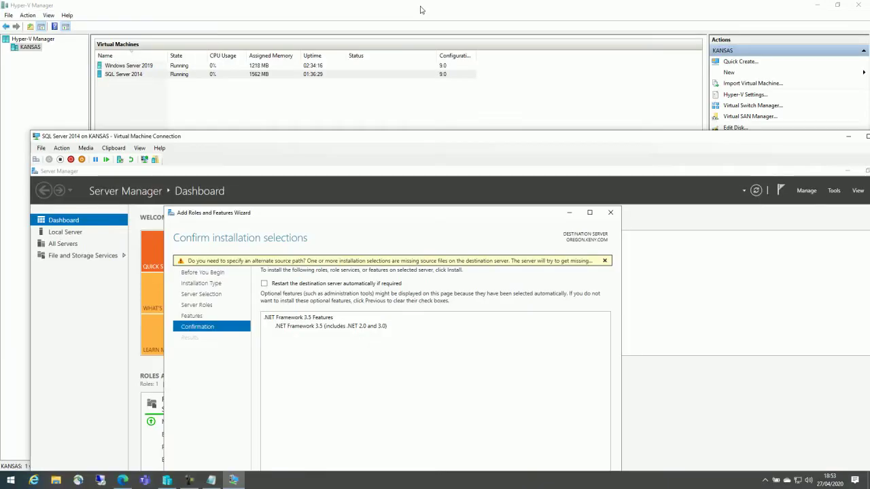
drag(370, 139, 377, 28)
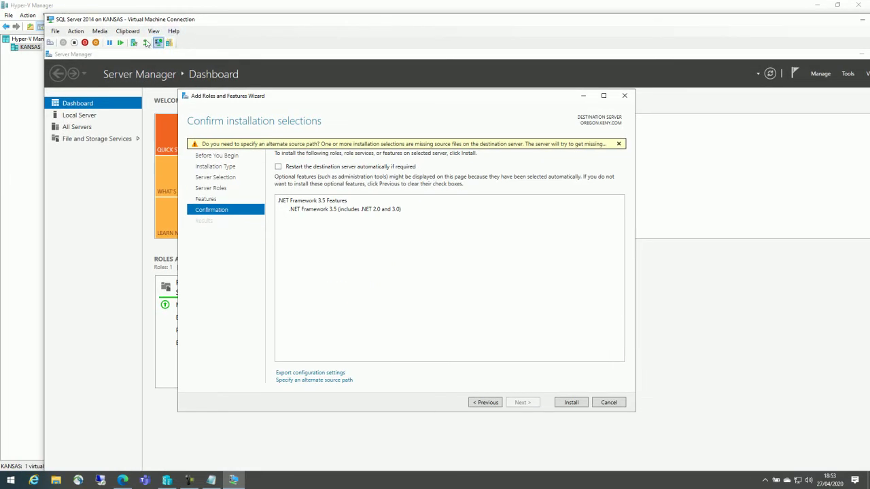
click(99, 32)
mouse_move(114, 38)
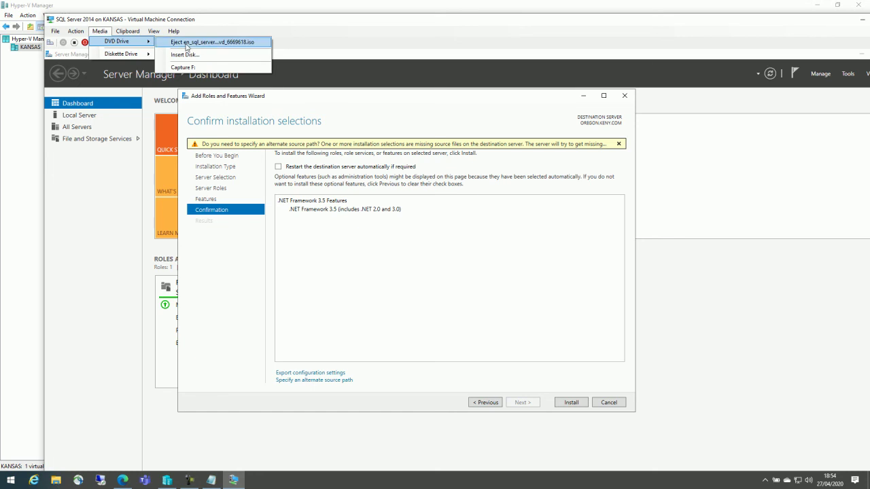
click(186, 45)
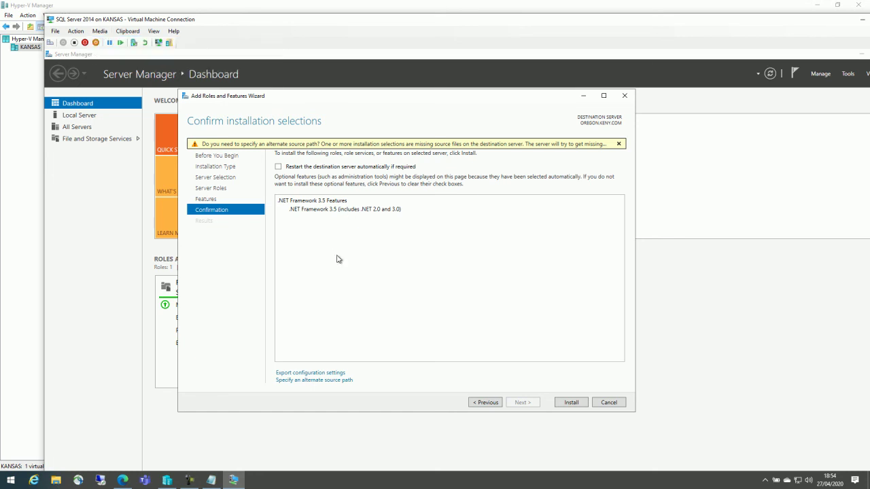
- Insert the Windows Server 2019 ISO into the VM's DVD drive and return to full screen
click(99, 31)
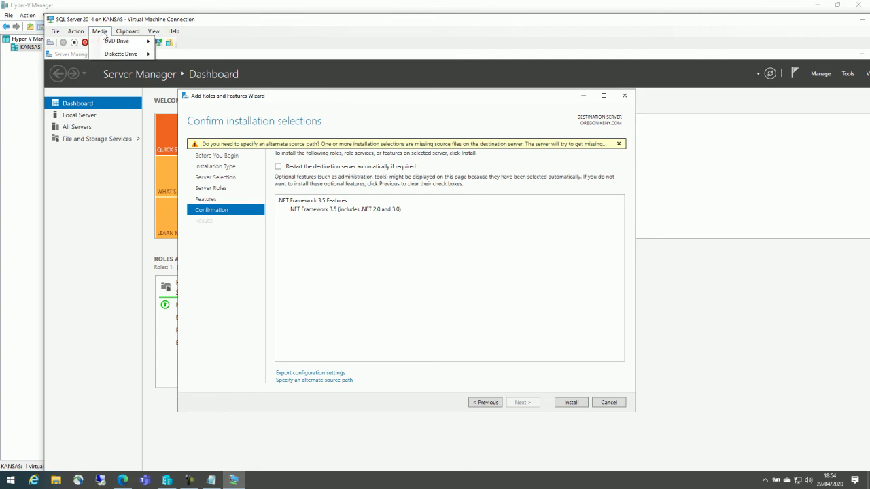
mouse_move(112, 43)
click(185, 55)
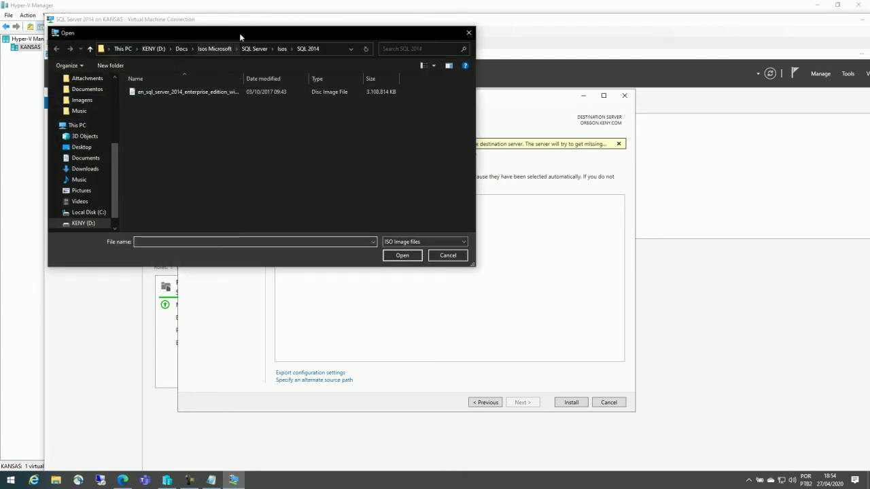
double_click(239, 32)
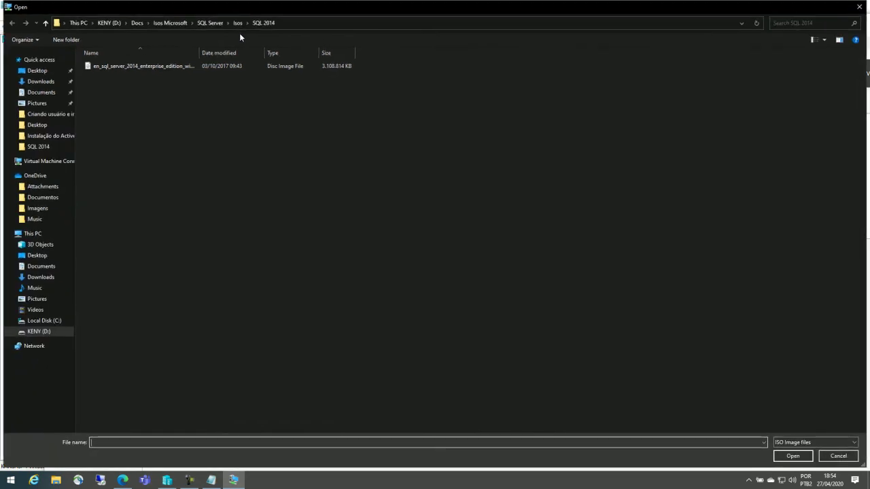
click(199, 24)
click(170, 23)
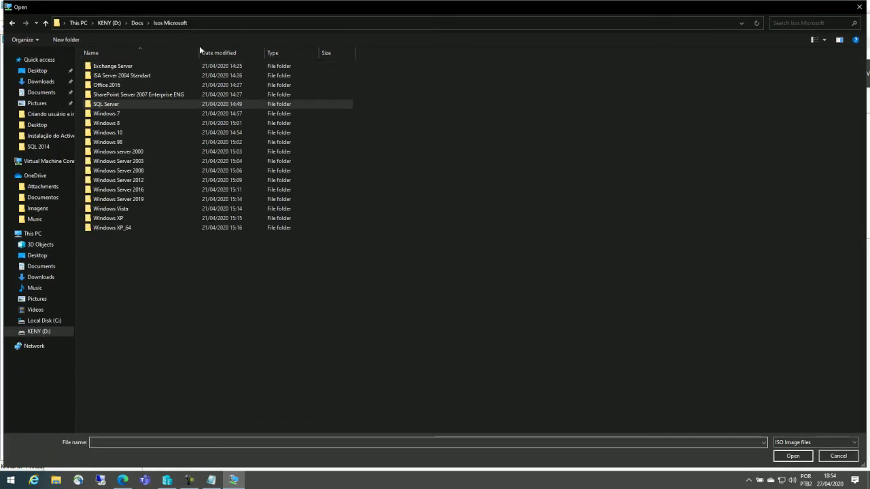
double_click(136, 197)
double_click(144, 70)
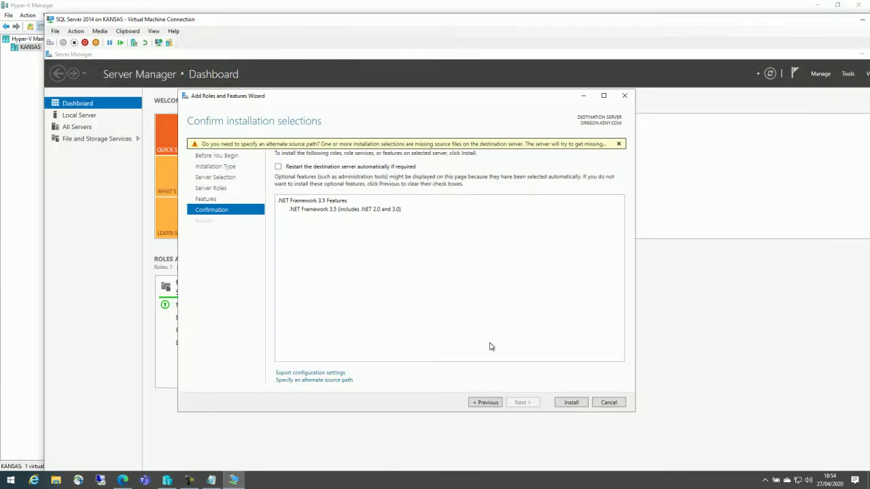
double_click(654, 23)
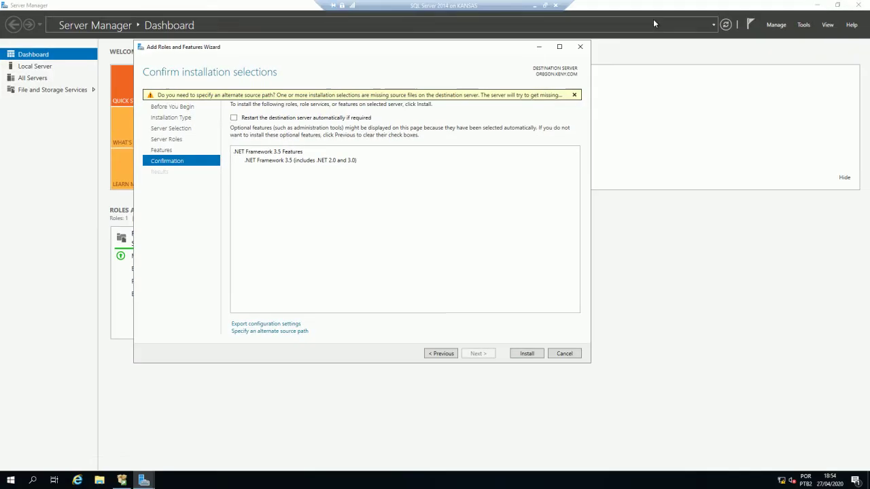
- In File Explorer, open D:\sources\sxs on the DVD and locate the NetFx3 en-US cabinet file
click(100, 480)
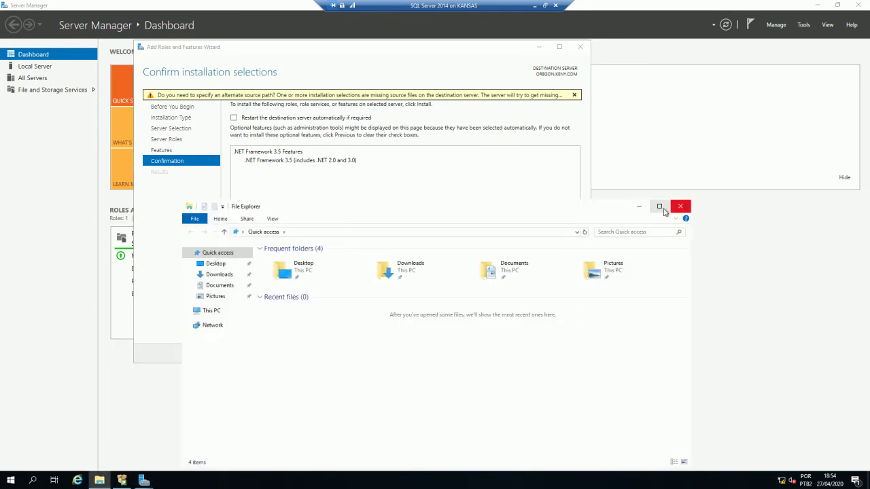
click(658, 206)
click(26, 110)
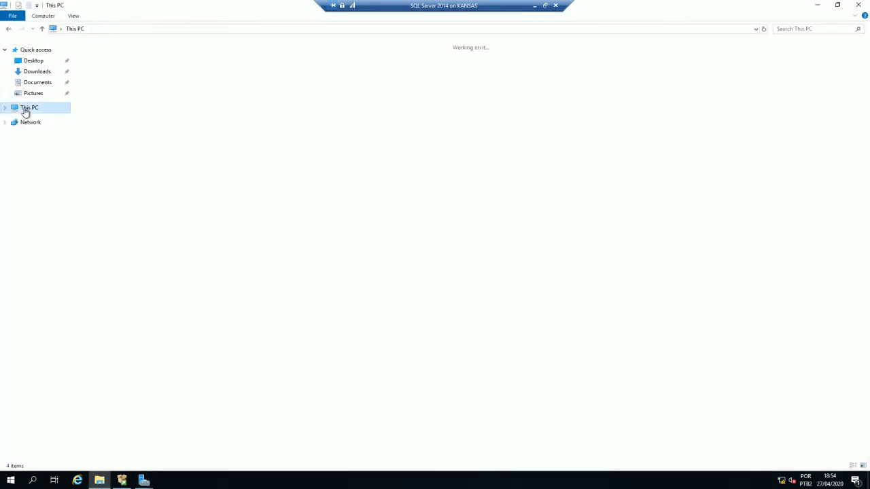
right_click(340, 129)
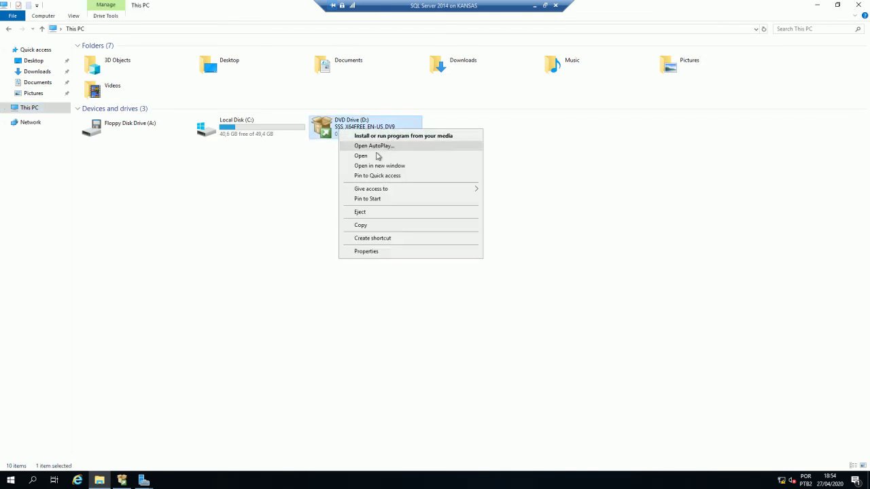
click(373, 156)
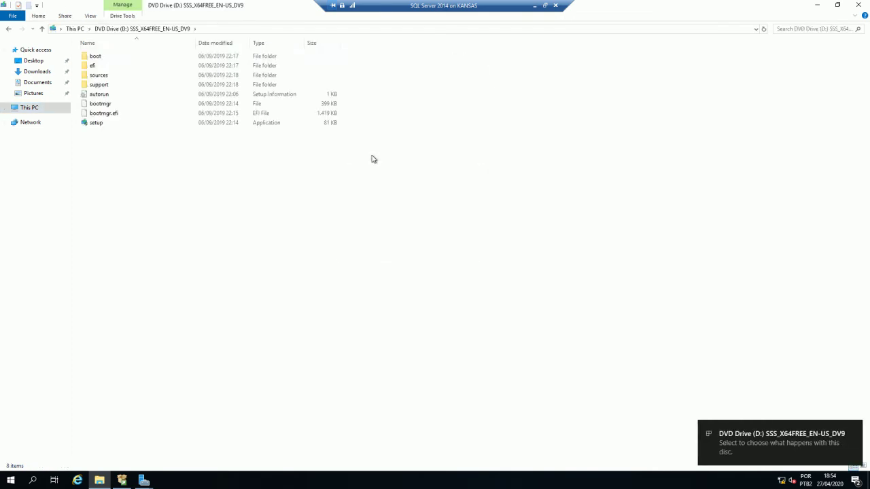
double_click(120, 78)
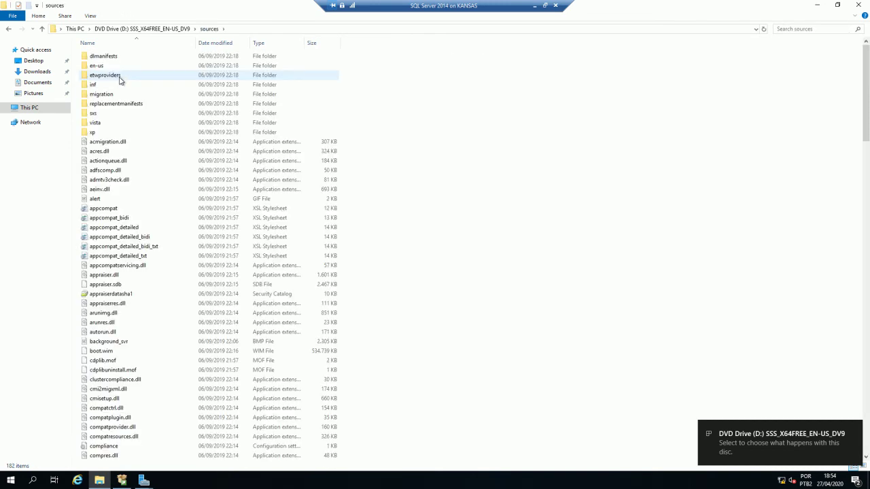
double_click(105, 114)
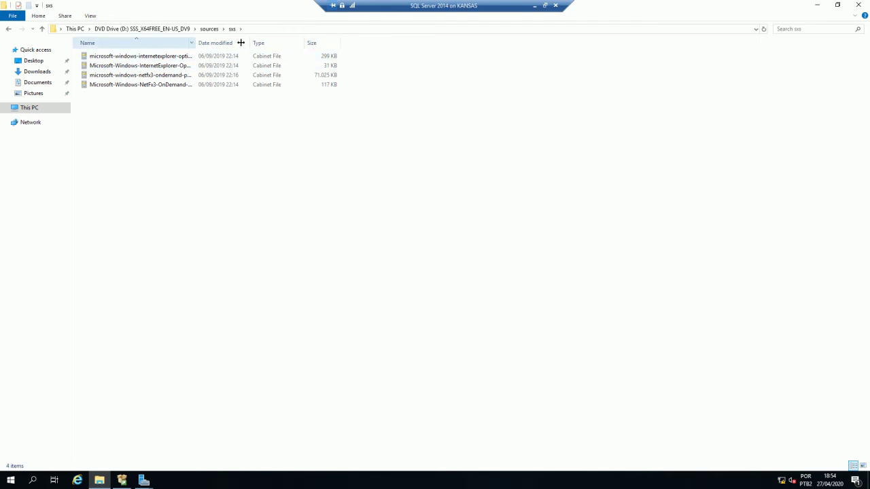
drag(196, 42, 310, 43)
click(153, 88)
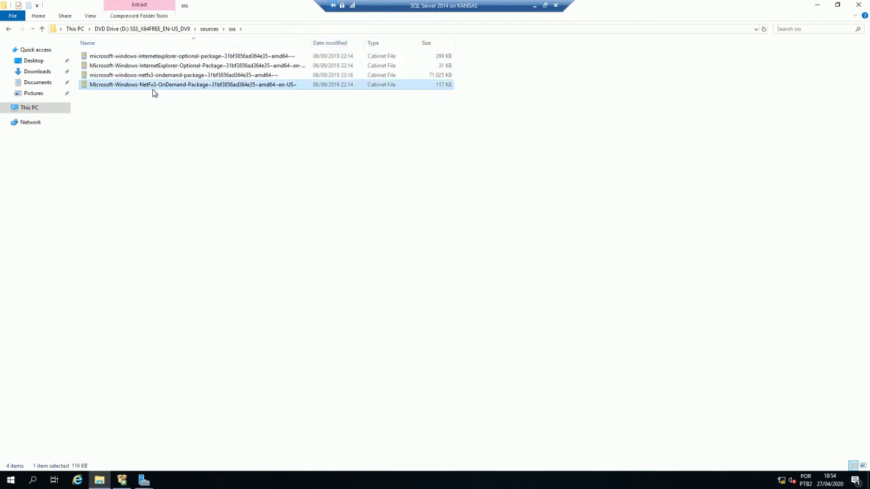
- Note the D:\sources\sxs path and return to the Add Roles and Features wizard
click(282, 31)
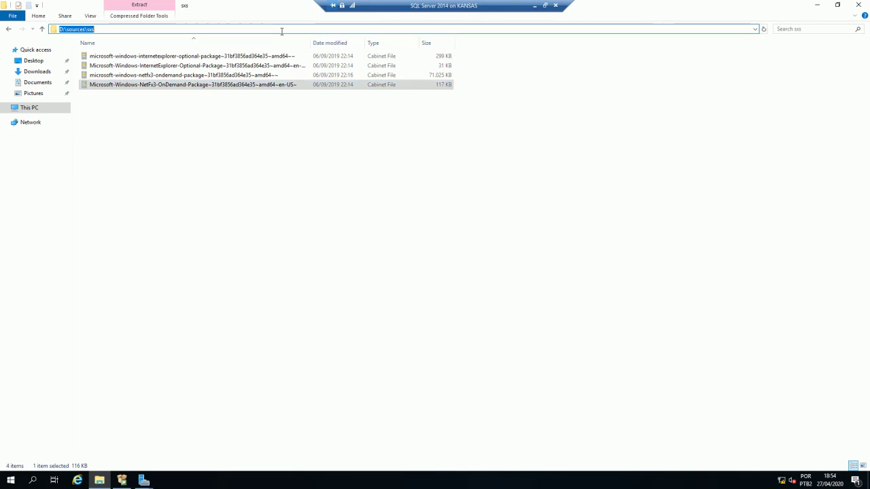
click(144, 479)
click(178, 450)
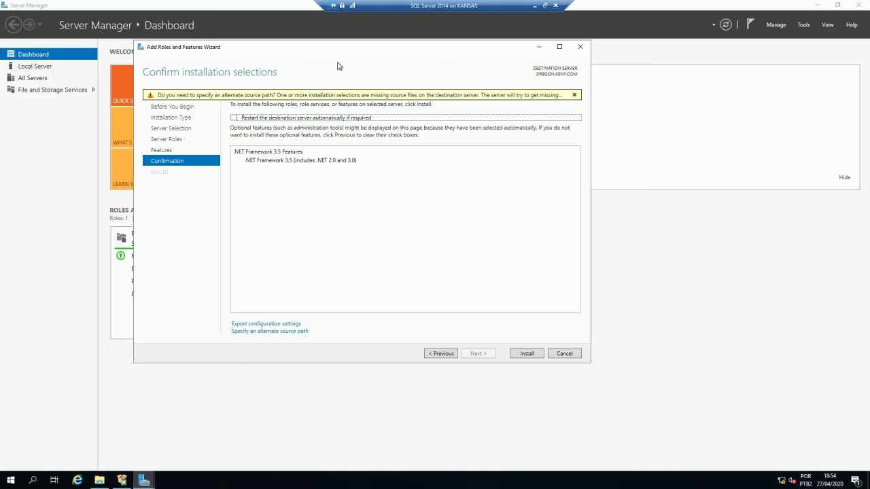
- Enter D:\sources\sxs as the alternate source path and install .NET Framework 3.5 Features
click(284, 332)
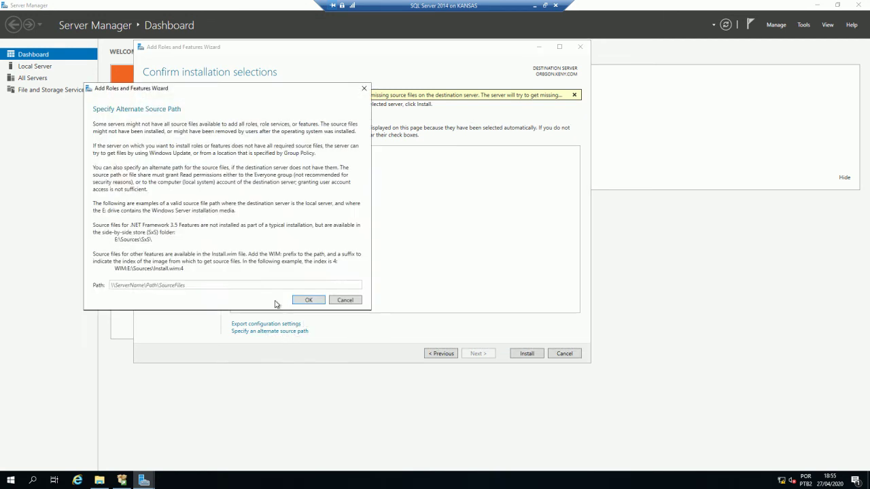
click(198, 285)
text(D:\sources\sxs)
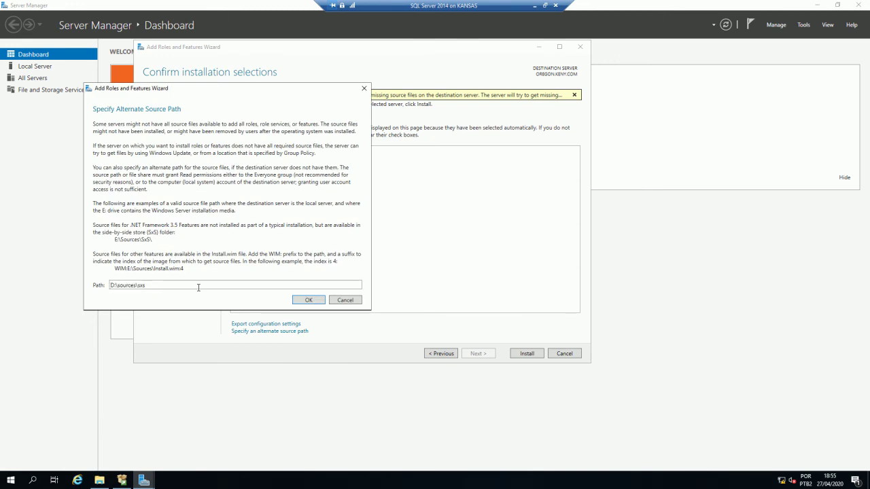
click(309, 300)
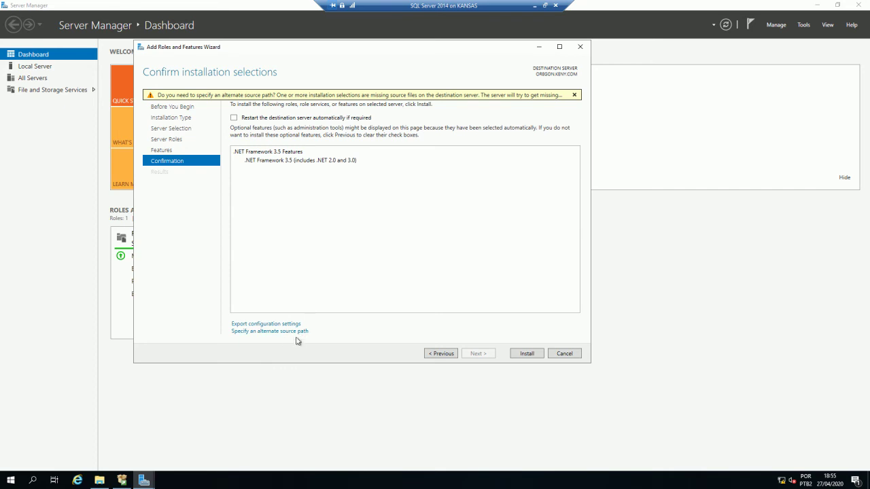
click(524, 354)
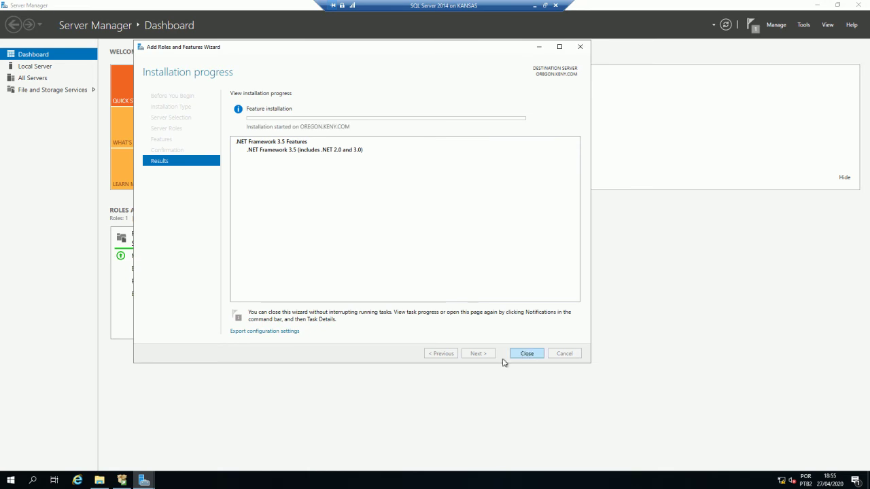
- Review the full NetFx3 .cab file names in D:\sources\sxs, then close File Explorer
click(99, 481)
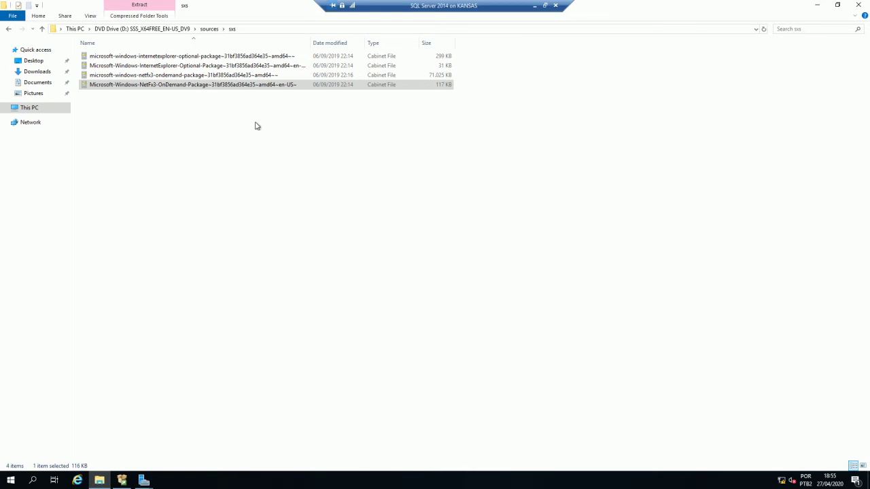
click(251, 29)
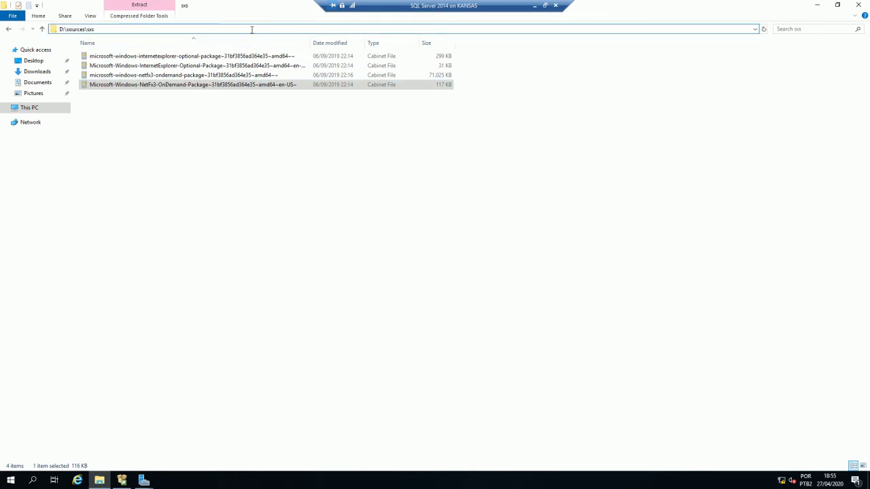
click(252, 29)
text(\)
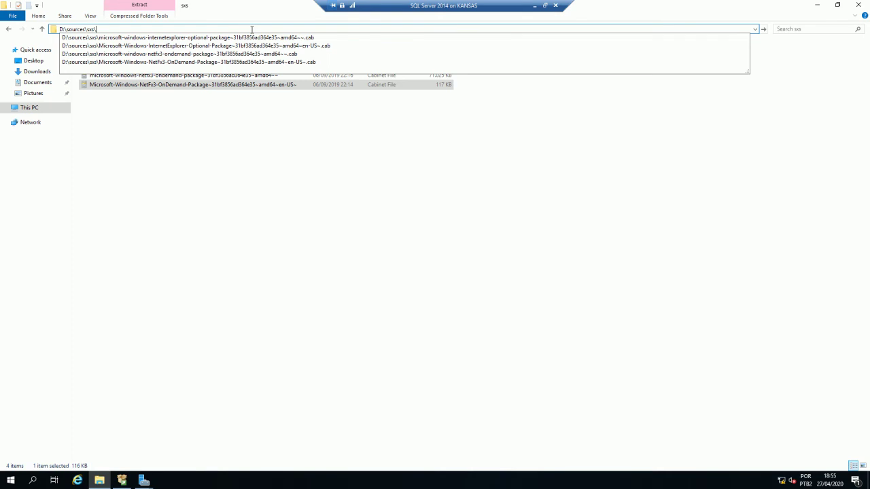
key(Down)
key(Down)
key(Down)
key(Down)
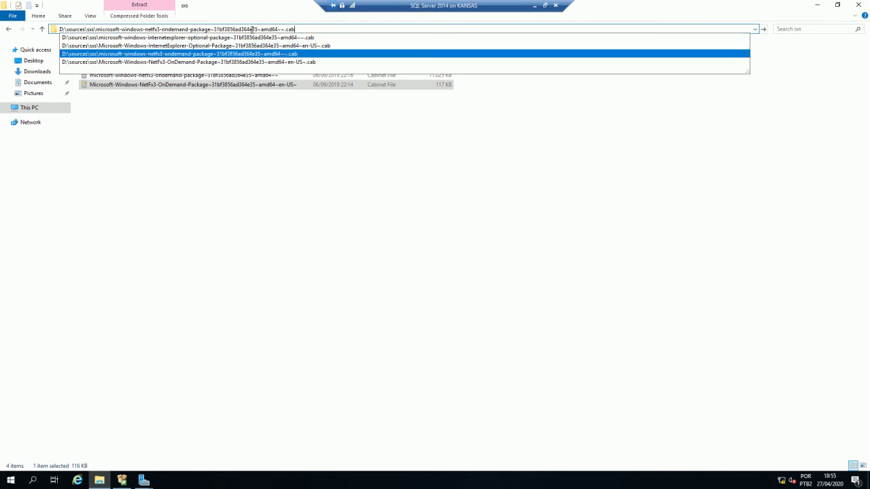
key(ctrl+a)
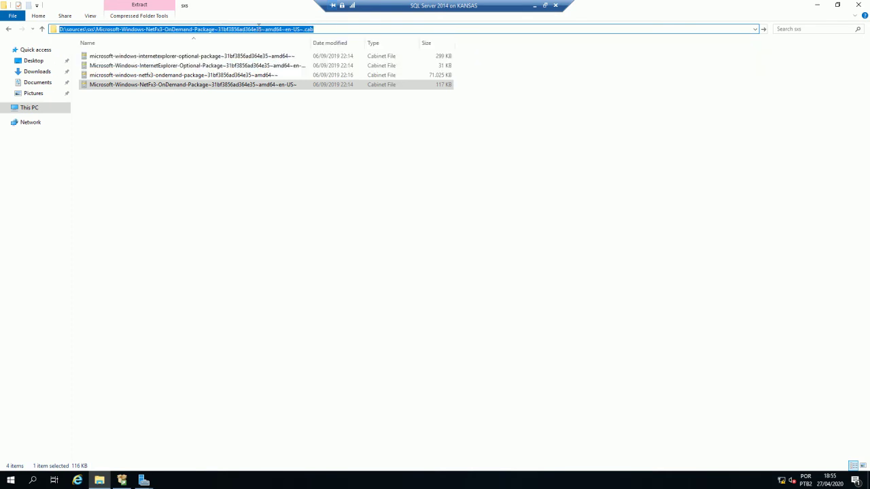
key(Escape)
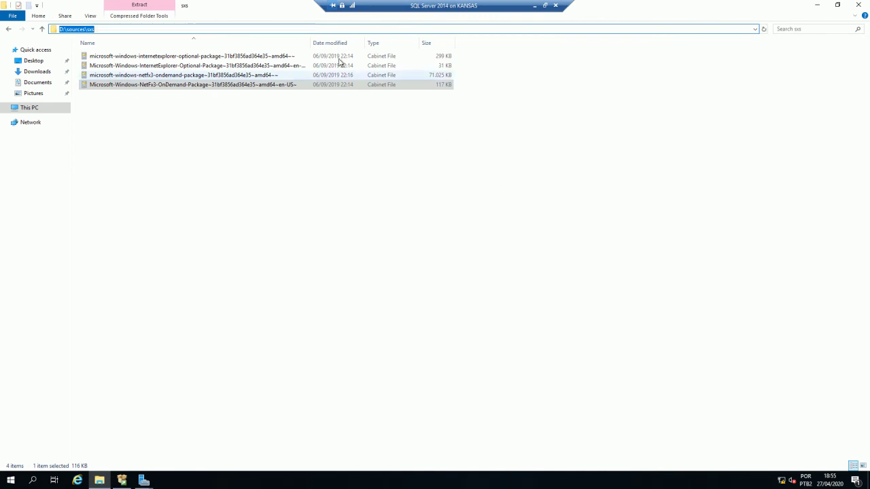
drag(312, 43, 380, 42)
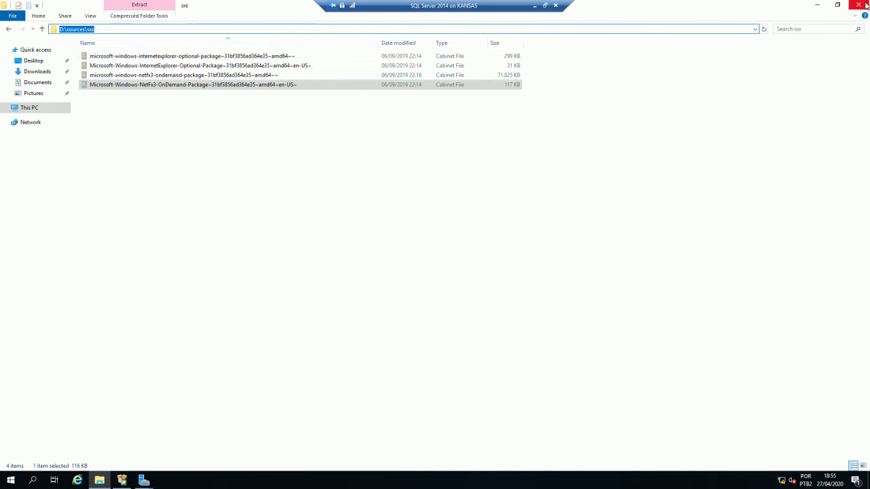
click(865, 5)
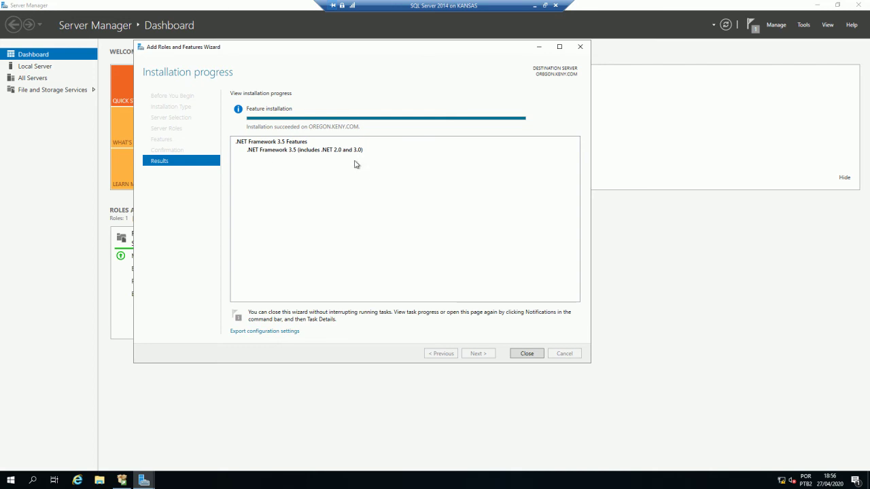
- Close the Add Roles and Features wizard after .NET Framework 3.5 installation succeeds
click(528, 354)
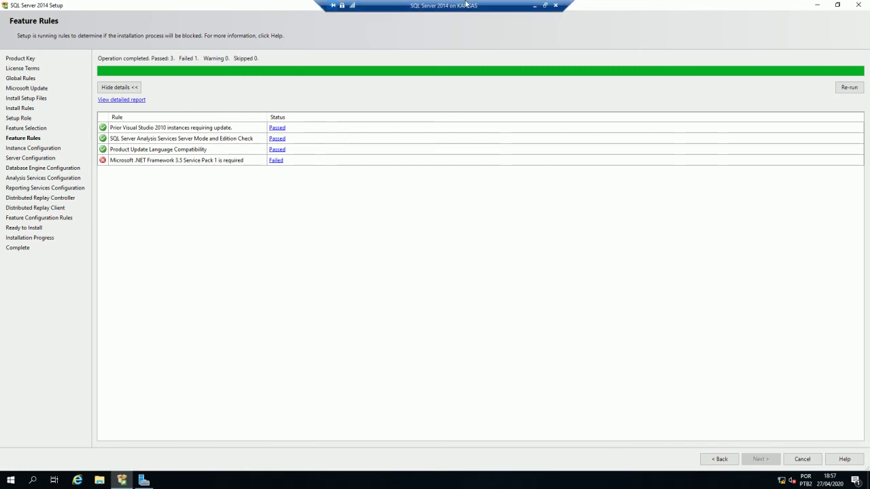
- Leave full screen and eject the Windows Server disc from the VM's DVD drive
click(545, 6)
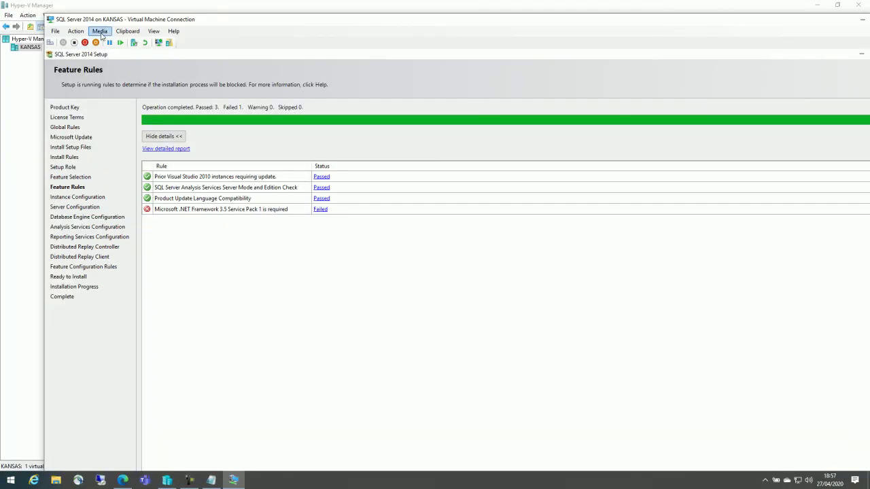
click(99, 31)
mouse_move(116, 41)
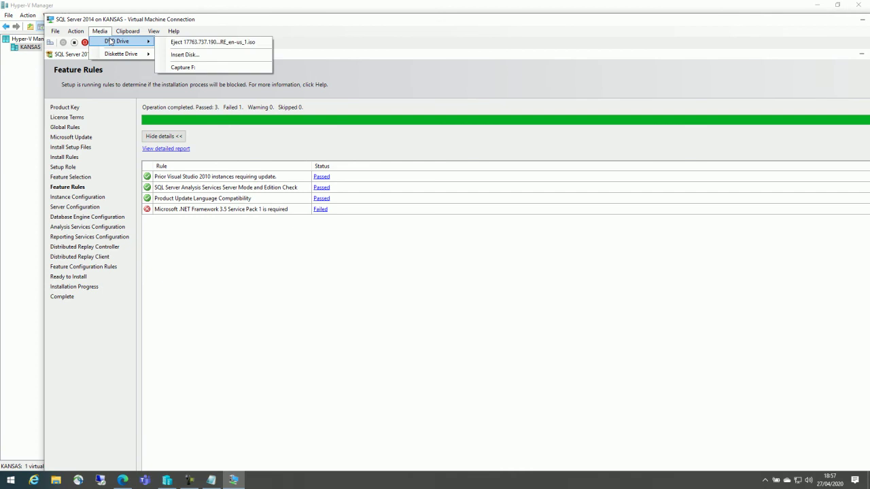
click(184, 45)
- Insert the SQL Server 2014 ISO from Isos\SQL 2014 and return the VM to full screen
click(99, 31)
mouse_move(122, 41)
click(185, 54)
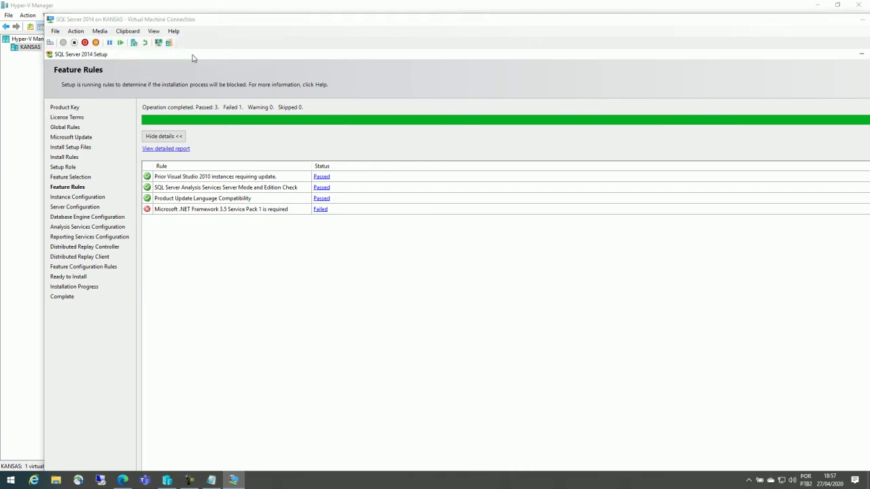
click(165, 24)
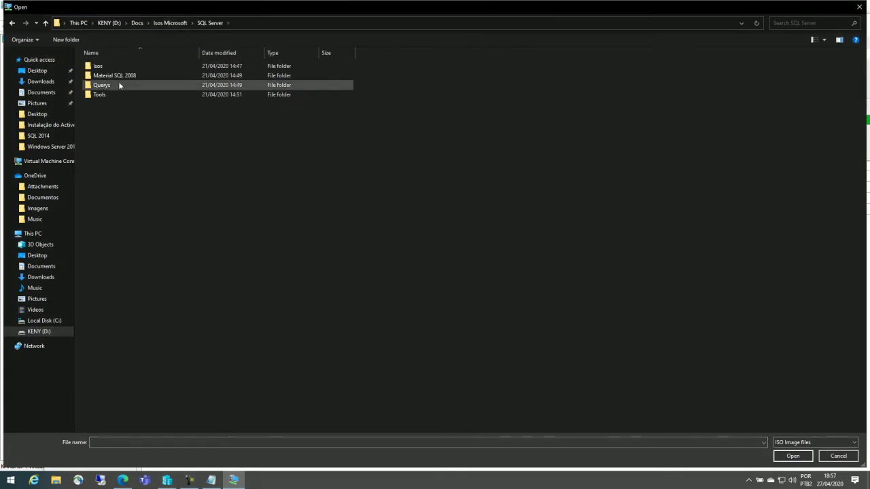
double_click(106, 66)
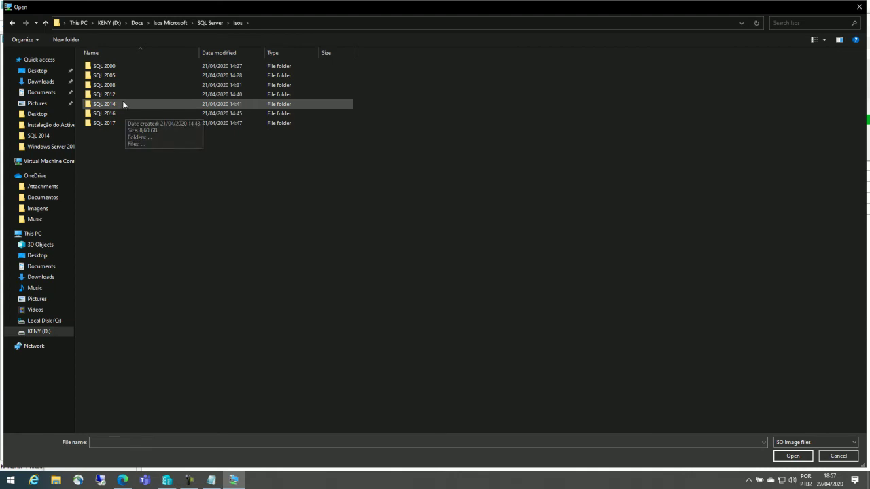
double_click(123, 104)
double_click(126, 67)
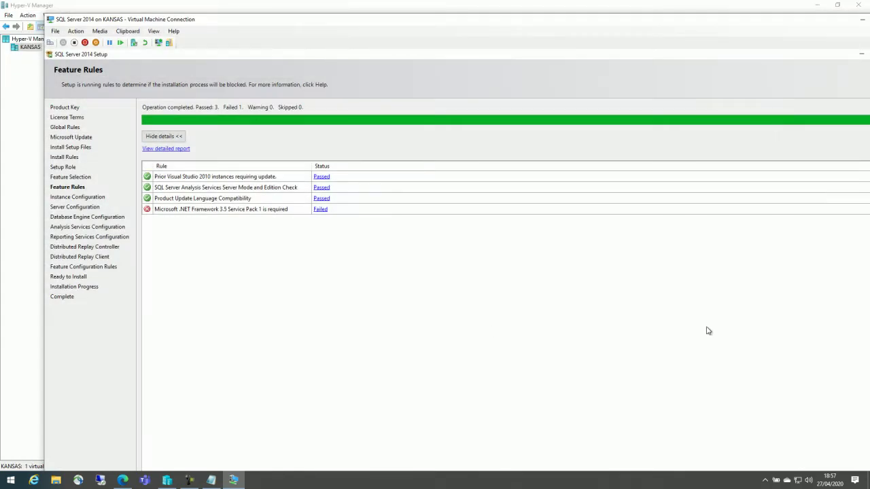
double_click(735, 26)
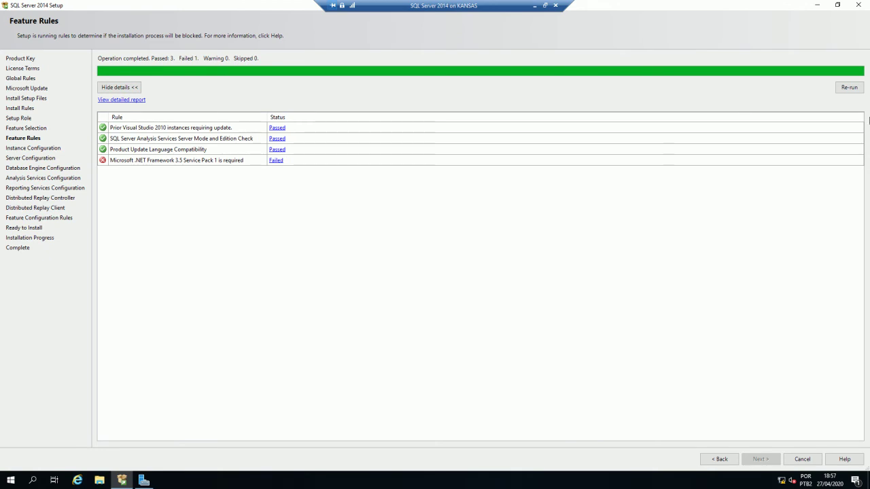
- Re-run the Feature Rules check with the SQL Server 2014 disc inserted
click(854, 88)
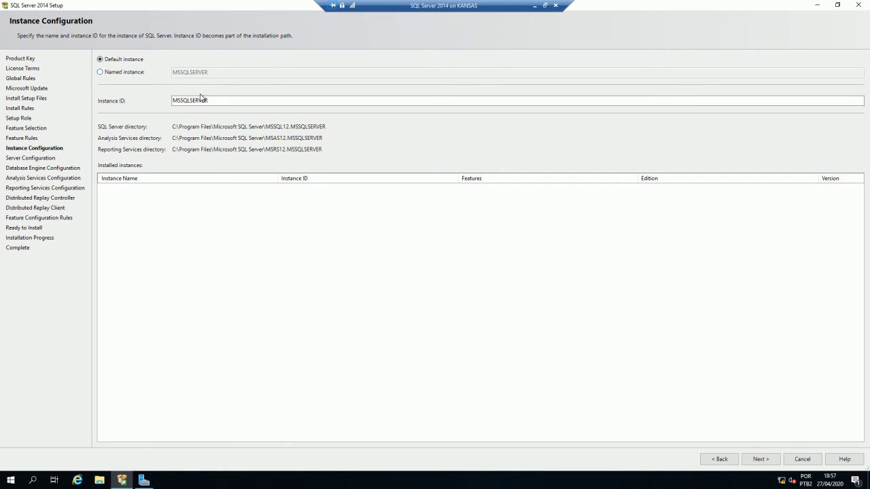
- Keep the default MSSQLSERVER instance instead of a named one and continue to Server Configuration
click(237, 100)
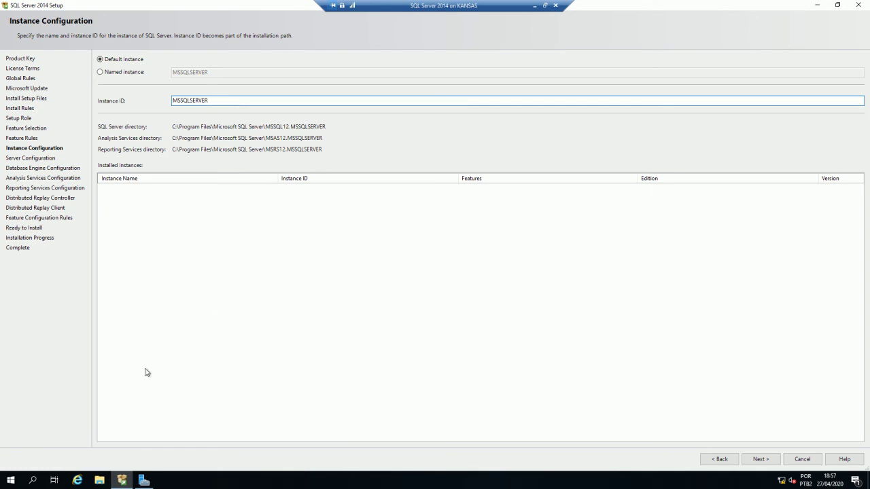
click(143, 73)
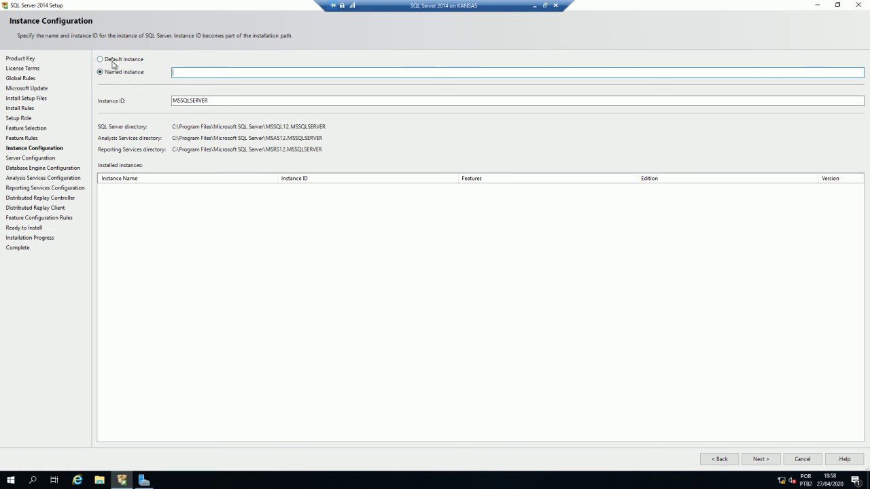
click(113, 61)
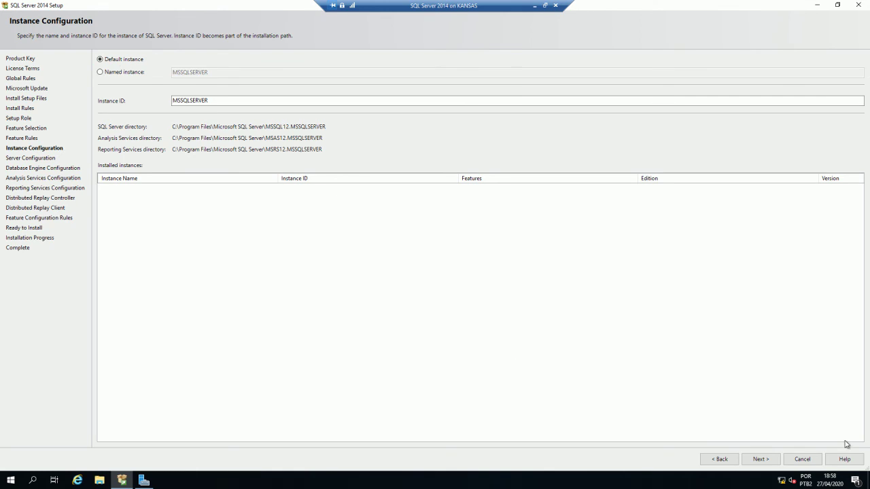
click(764, 461)
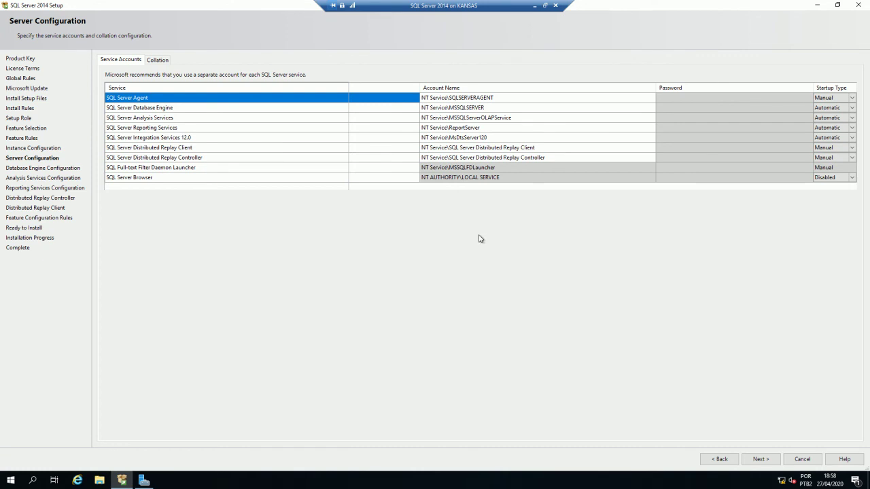
- Browse for the domain user and assign it as the SQL Server Agent account
click(608, 127)
click(626, 100)
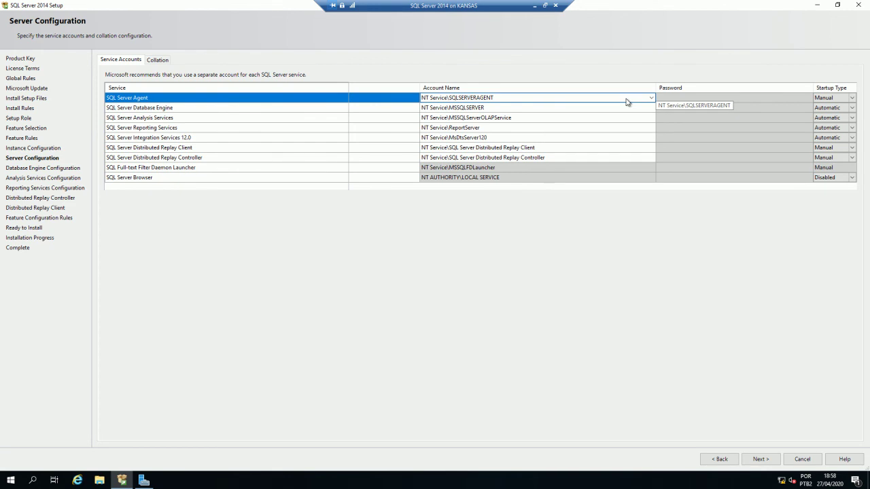
click(618, 98)
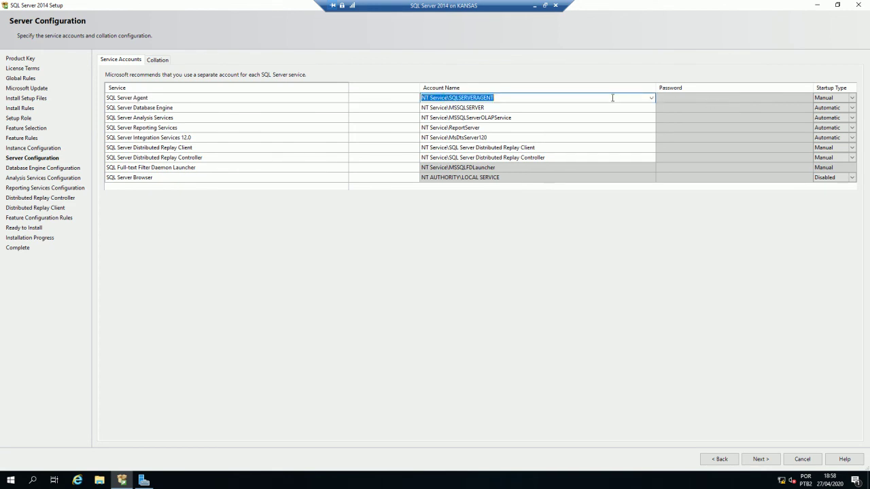
click(651, 98)
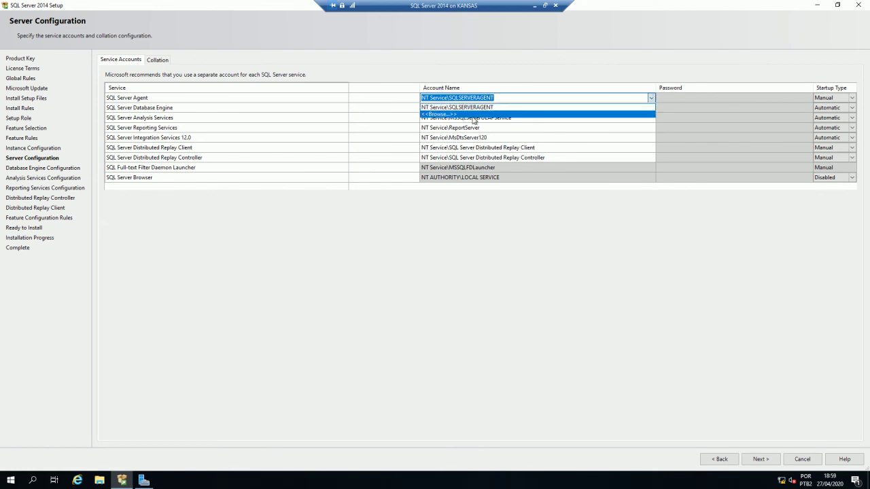
click(469, 115)
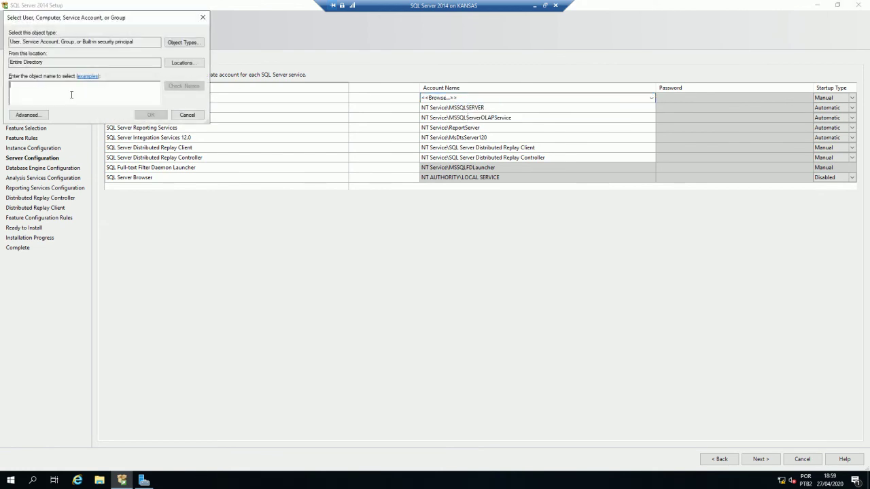
text(keny)
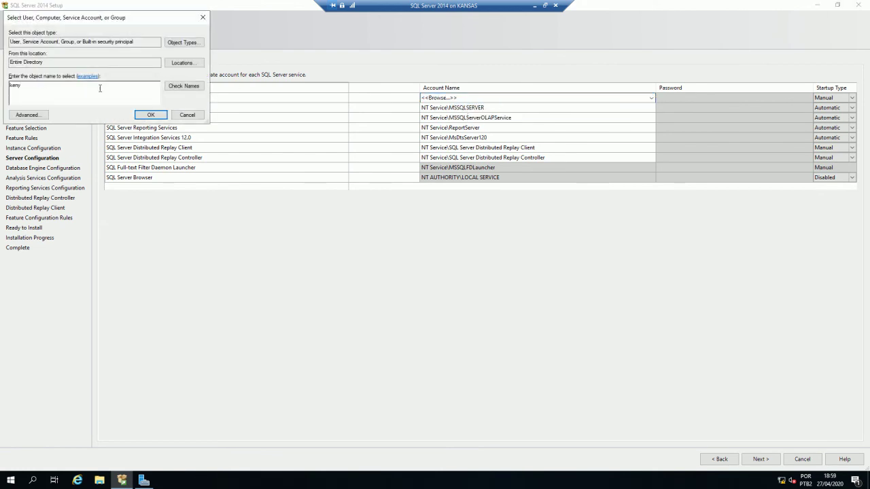
click(171, 87)
click(148, 114)
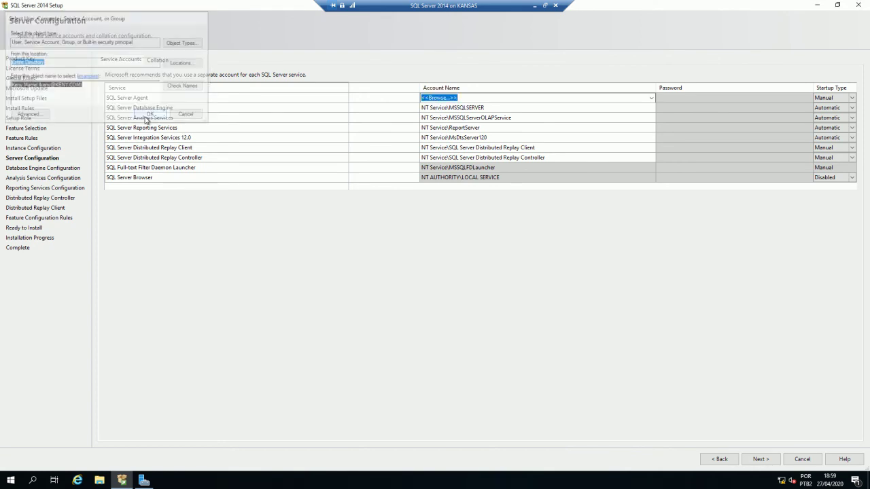
- Paste the domain account into Database Engine, Analysis, Reporting, Integration and both Distributed Replay services
click(565, 108)
key(BackSpace)
click(556, 119)
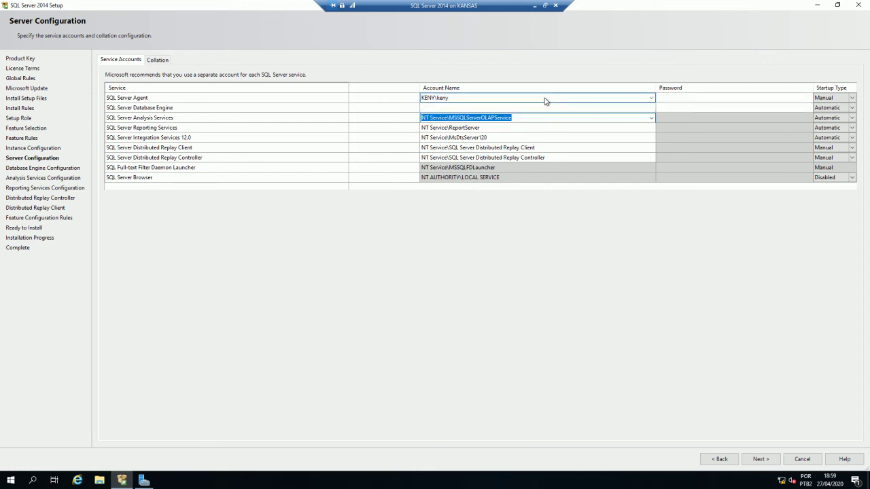
click(543, 97)
key(ctrl+c)
click(538, 108)
key(ctrl+v)
click(538, 119)
key(ctrl+v)
click(533, 128)
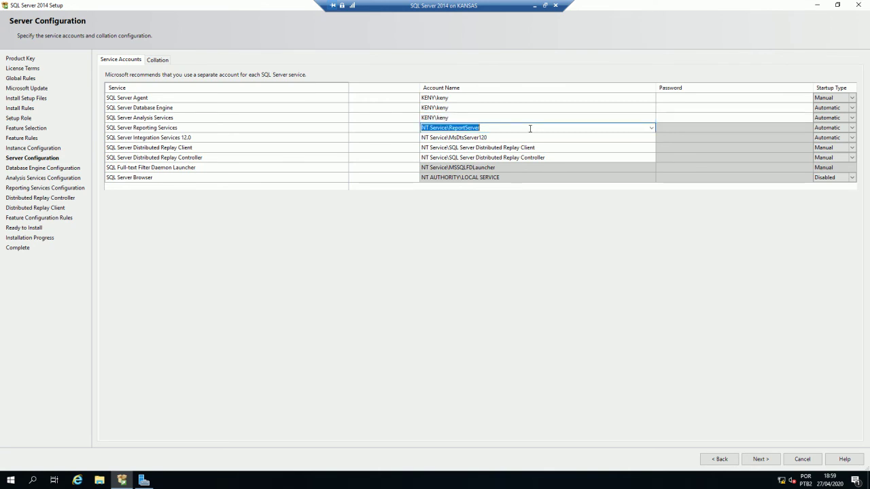
key(ctrl+v)
click(522, 138)
key(ctrl+v)
click(526, 148)
key(ctrl+v)
click(561, 157)
key(ctrl+v)
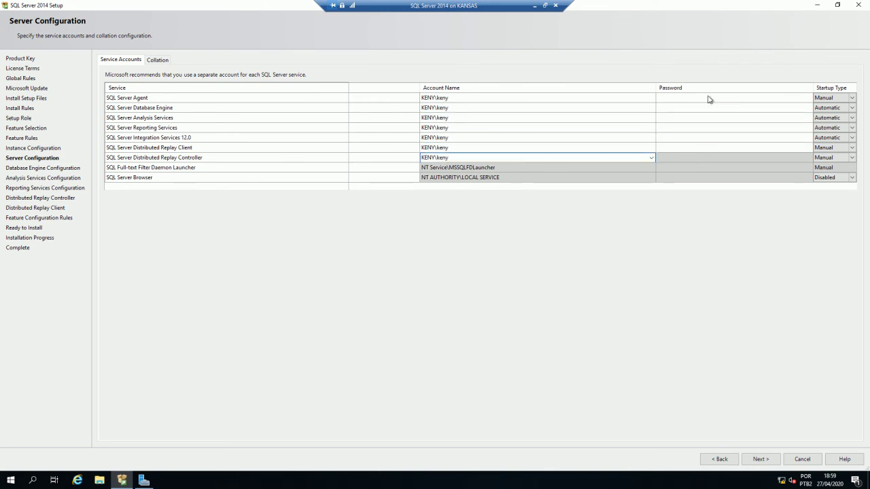
- Enter the domain account password for SQL Server Agent
click(709, 97)
text(P@ssw0rd)
key(Return)
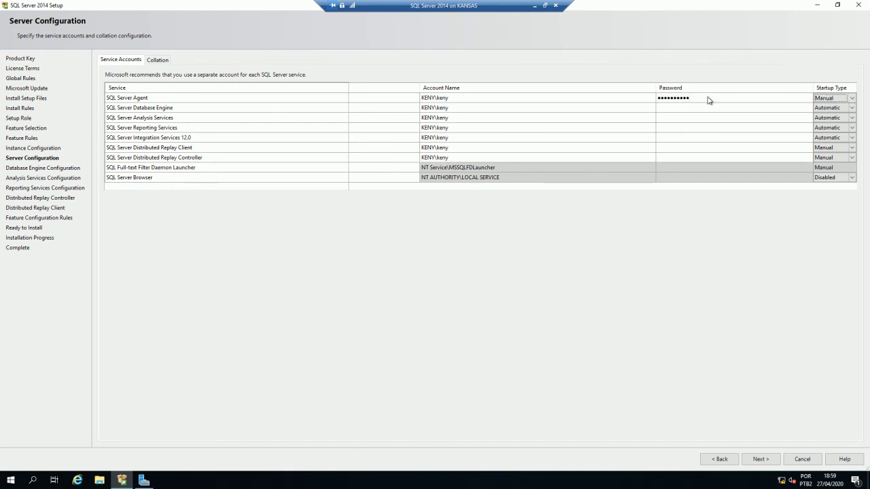
key(Tab)
key(Tab)
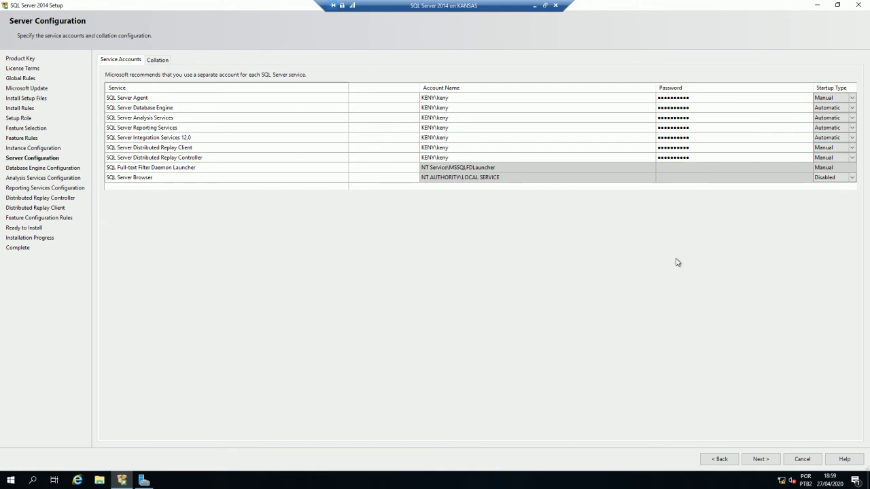
- Finish the Replay Controller password and review the services' current startup types
click(694, 159)
click(448, 98)
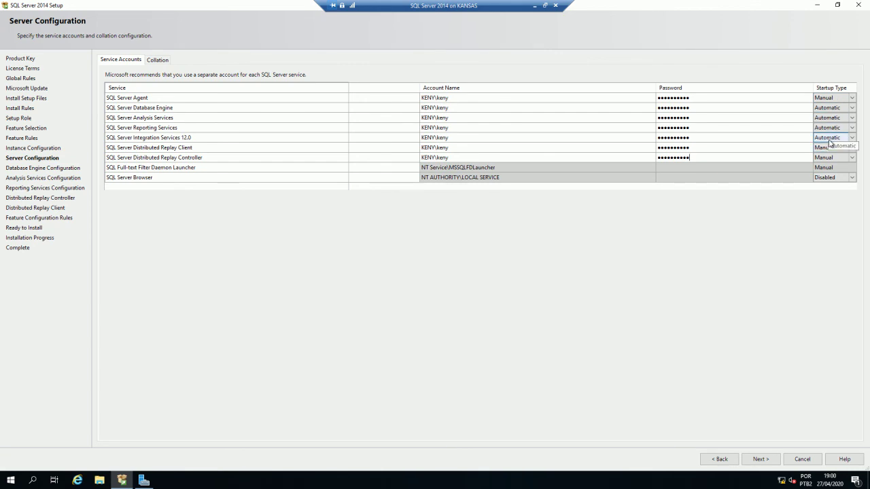
click(231, 114)
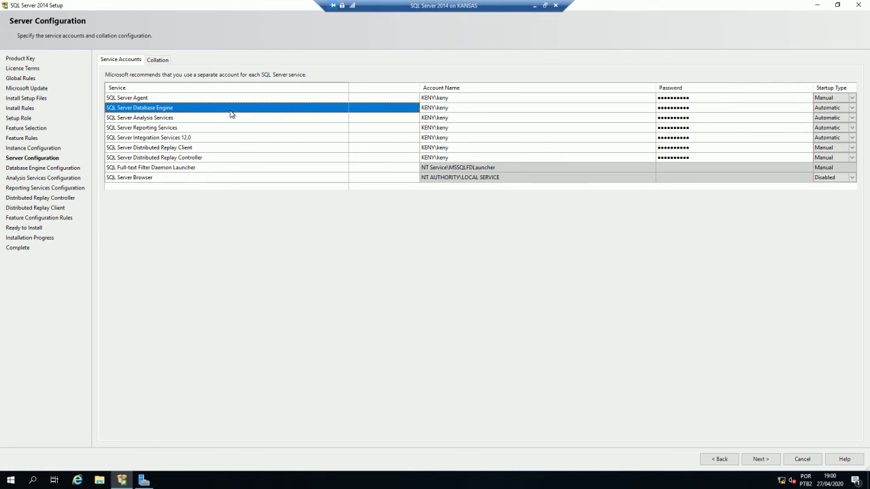
click(826, 110)
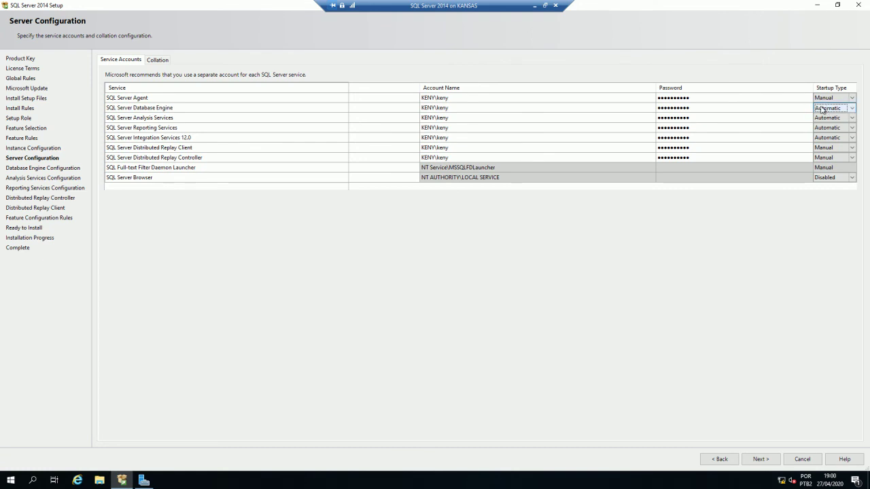
click(818, 148)
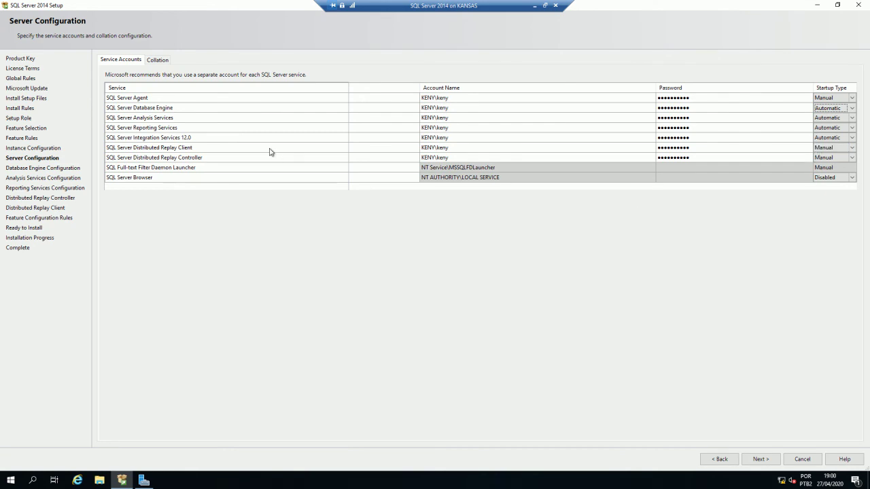
click(591, 158)
- Set Agent, both Distributed Replay services and SQL Server Browser to Automatic, then view Collation
click(851, 98)
click(838, 108)
click(836, 147)
click(836, 148)
click(836, 158)
click(837, 158)
click(836, 158)
click(829, 168)
click(829, 168)
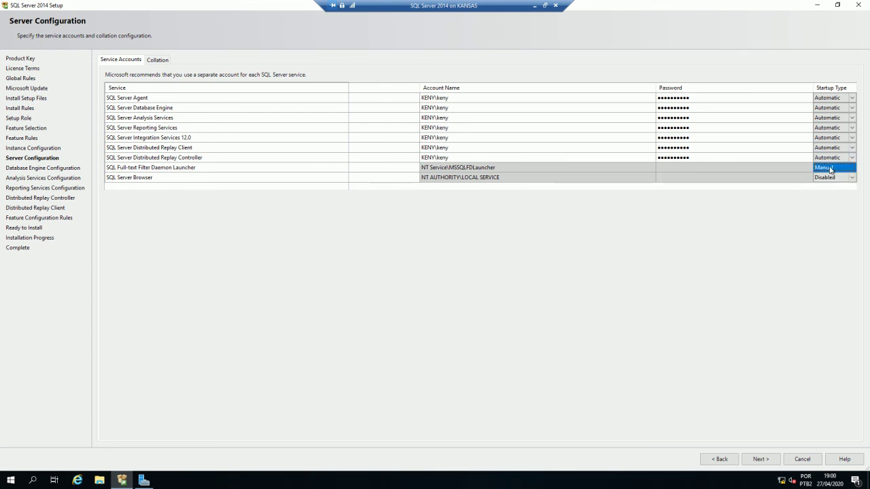
click(829, 178)
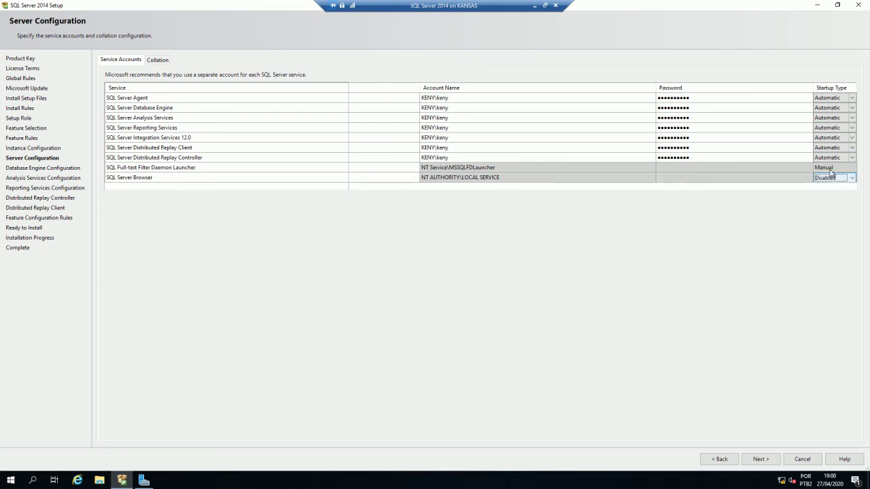
click(830, 177)
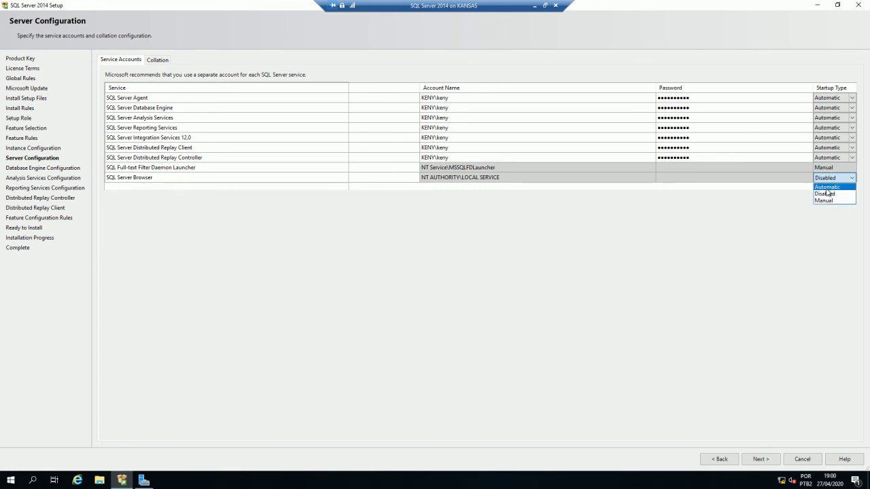
click(826, 188)
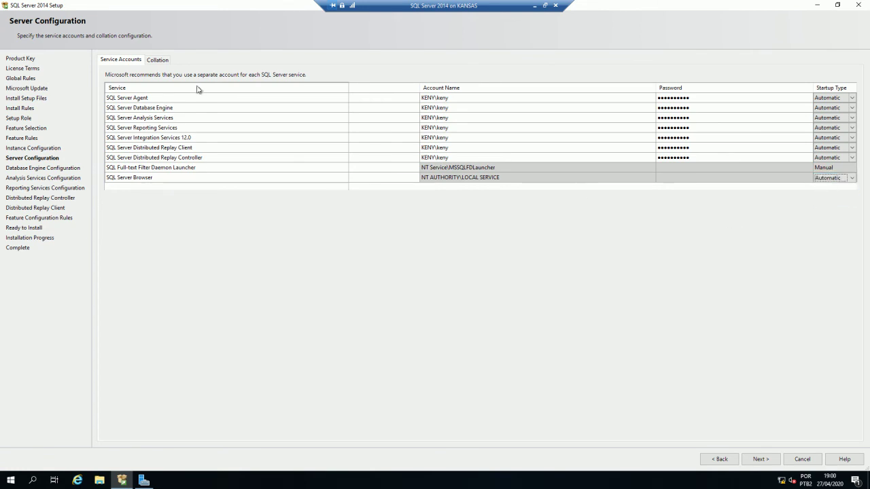
click(157, 60)
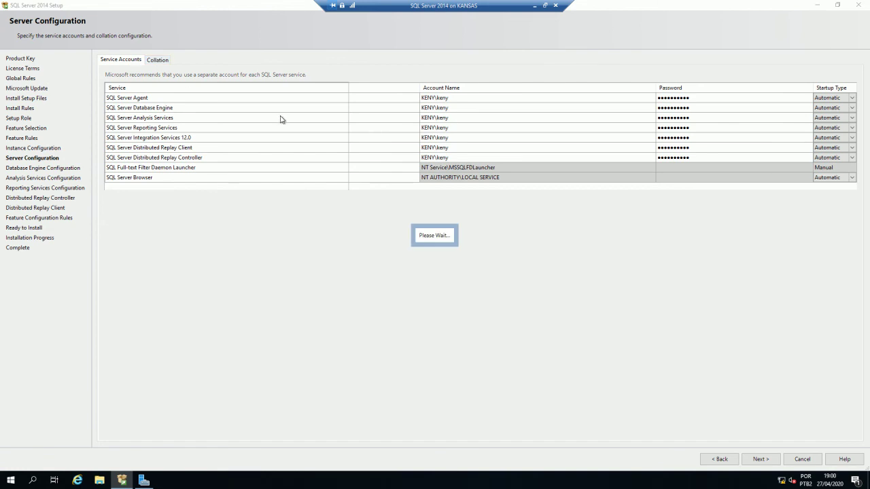
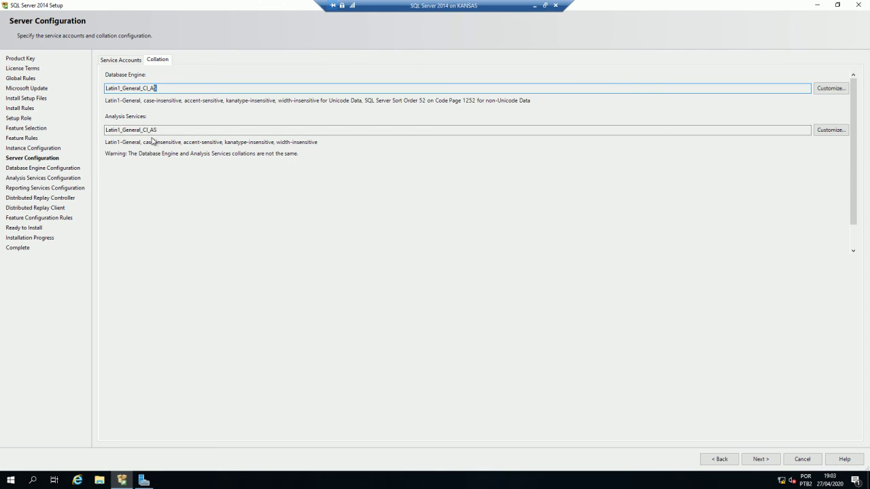
- Keep Latin1_General_CI_AS for both Database Engine and Analysis Services collations and continue
drag(148, 130, 143, 130)
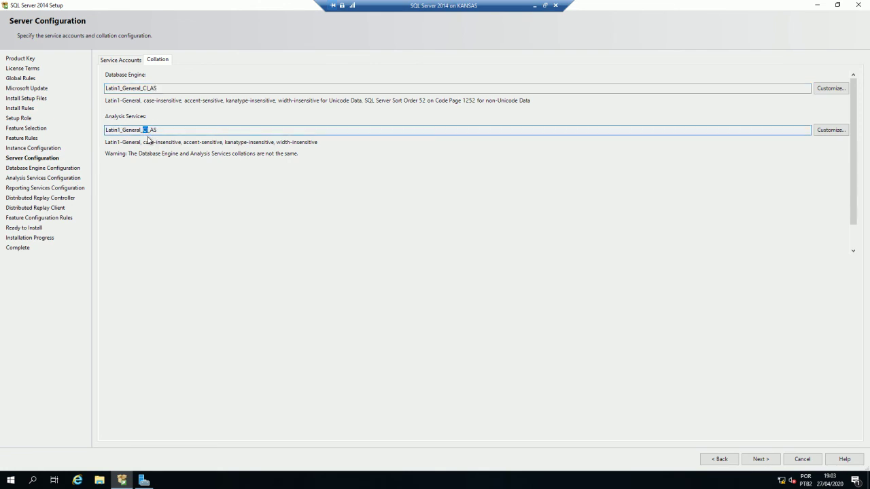
click(152, 129)
shift+click(157, 129)
click(769, 460)
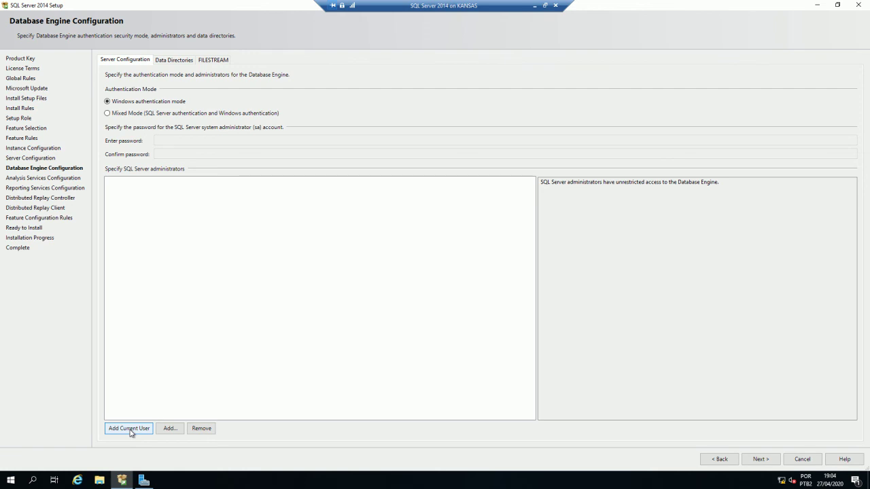
- Add the current Windows user as SQL Server administrator and choose Mixed Mode authentication
click(130, 429)
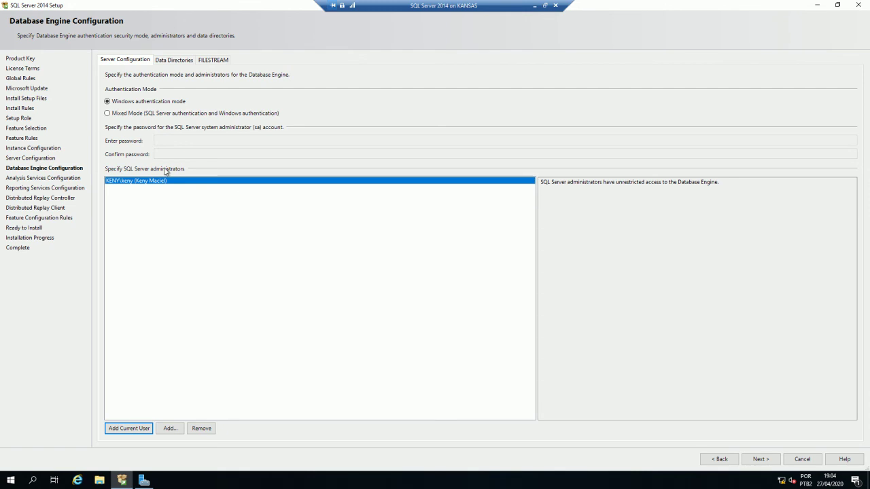
click(125, 115)
click(174, 138)
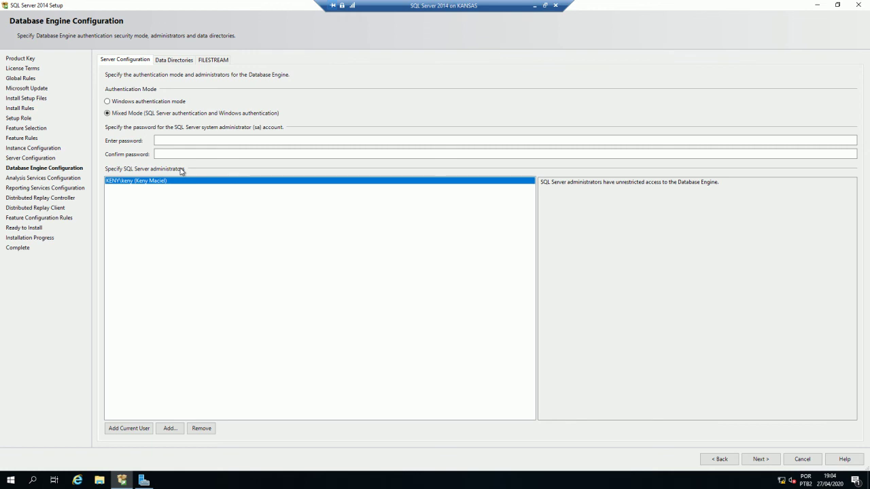
click(123, 102)
click(125, 114)
- Enter and confirm the sa account password
click(181, 140)
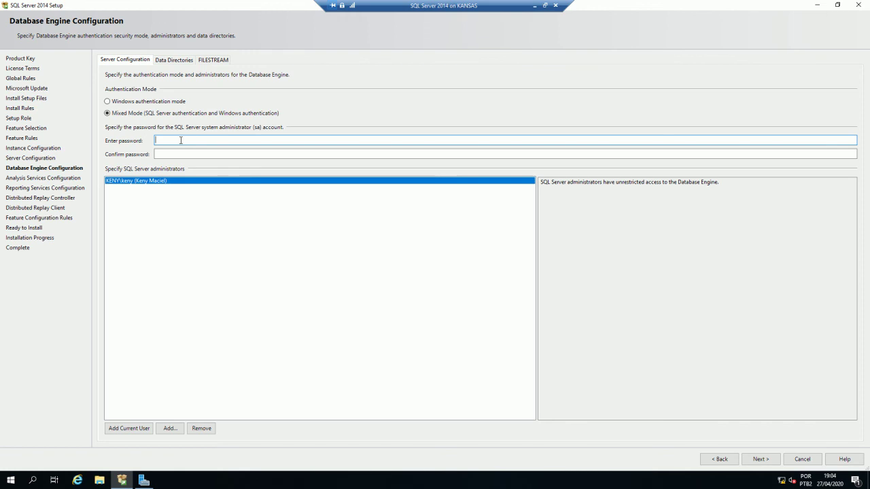
text(**********)
click(163, 154)
text(*******)
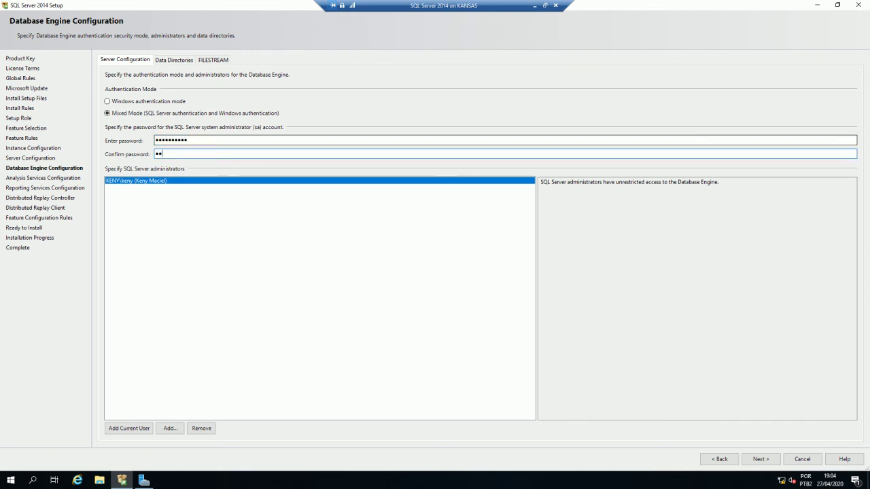
text(***)
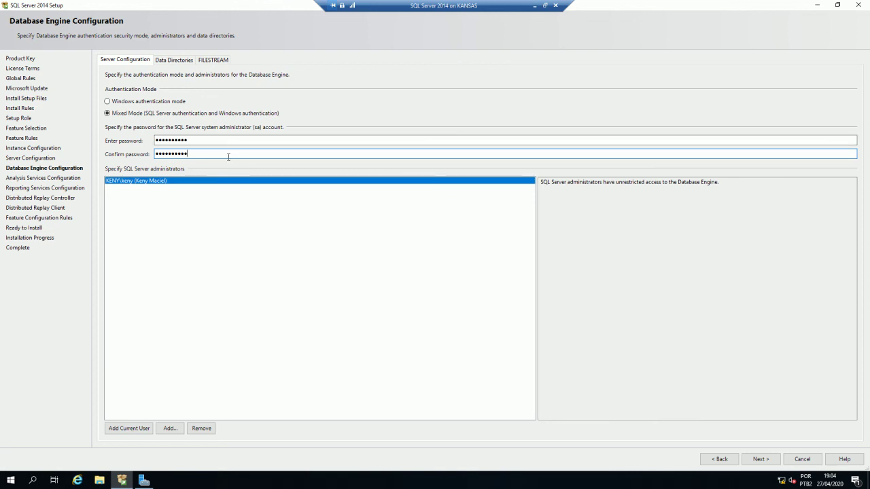
click(176, 61)
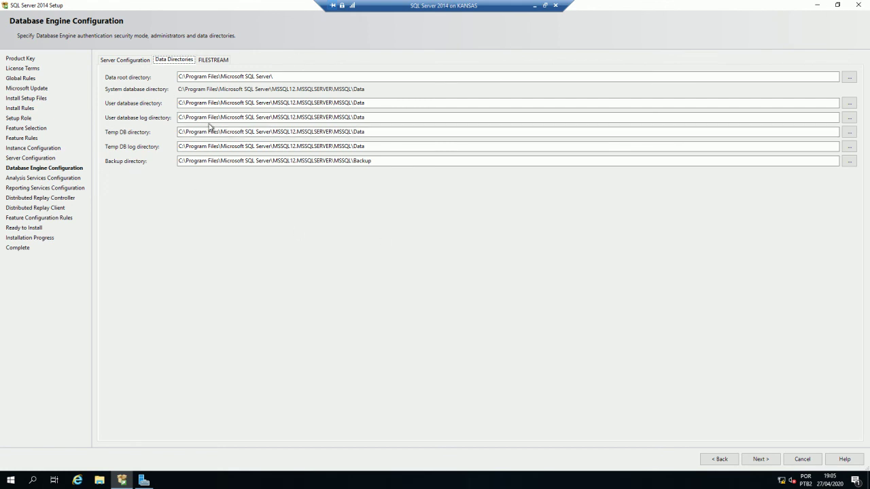
- Leave the default MSSQL12.MSSQLSERVER data directories and bring up the FILESTREAM settings
click(216, 61)
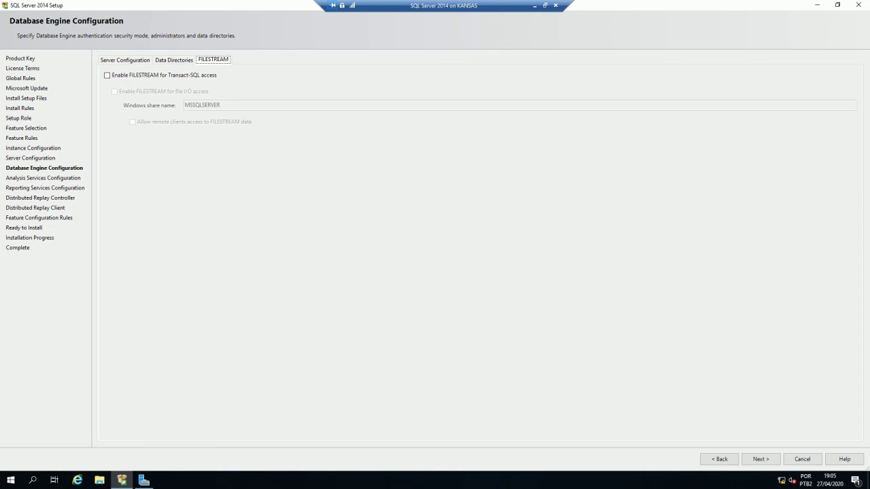
- Enable FILESTREAM for Transact-SQL and file I/O with share MSSQLSERVER, allowing remote clients
click(153, 78)
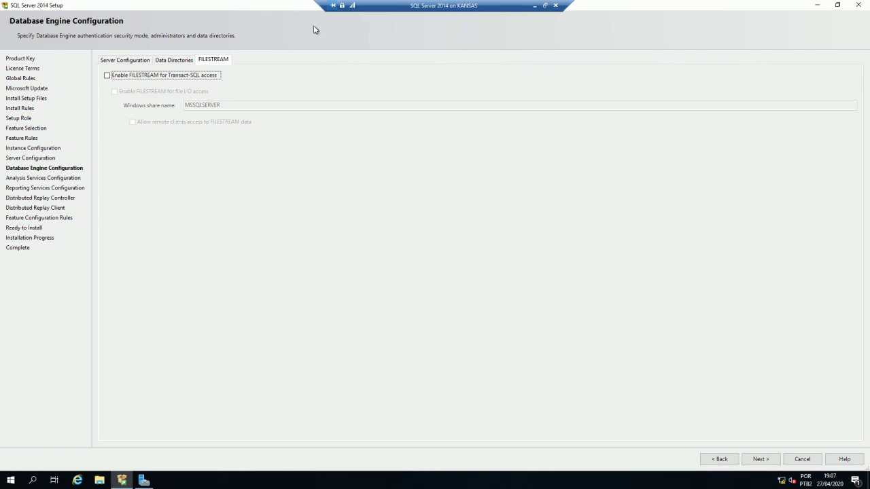
click(113, 80)
click(116, 92)
click(132, 122)
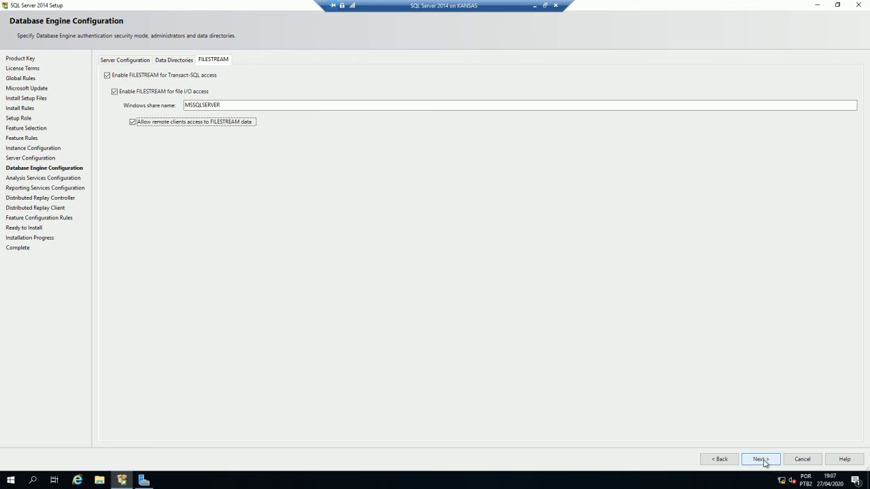
click(761, 459)
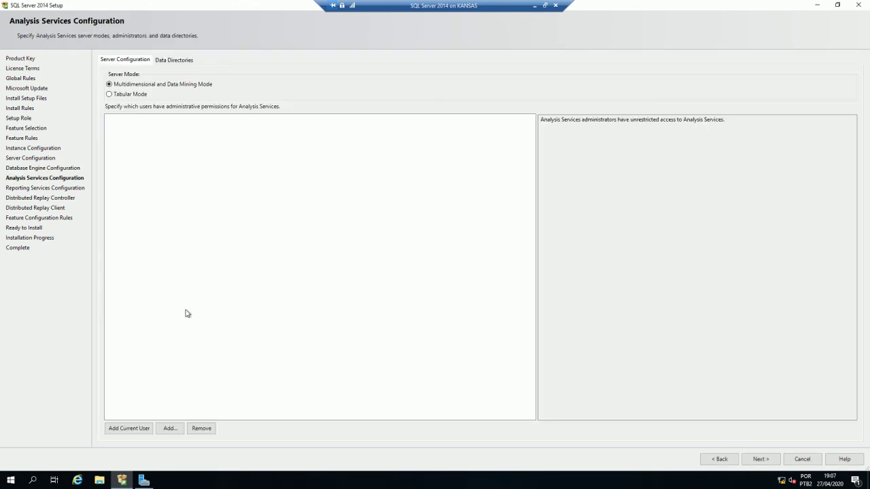
- Add the current user as an Analysis Services administrator and view its data directories
click(127, 430)
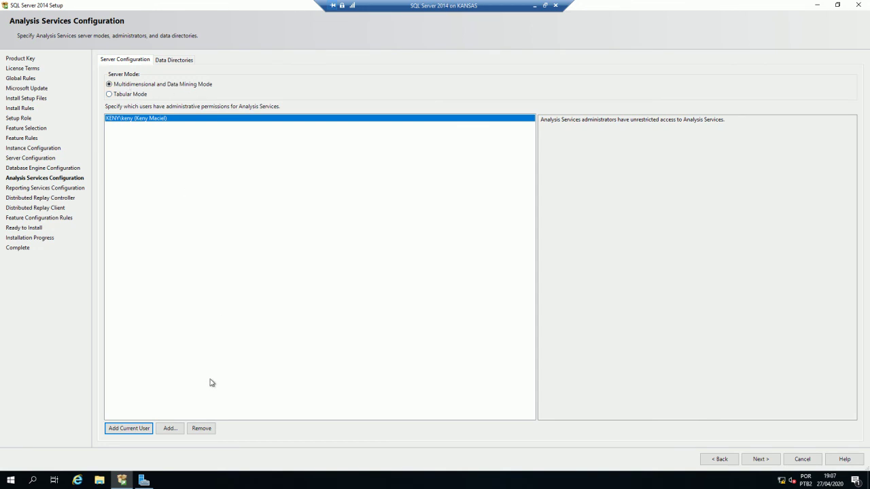
click(177, 59)
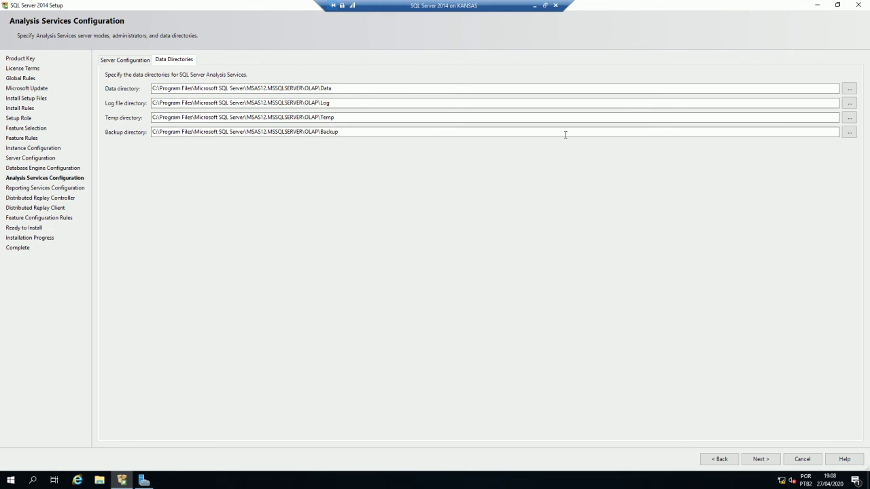
- Accept the default MSAS12.MSSQLSERVER\OLAP Data, Log, Temp and Backup directories
click(769, 459)
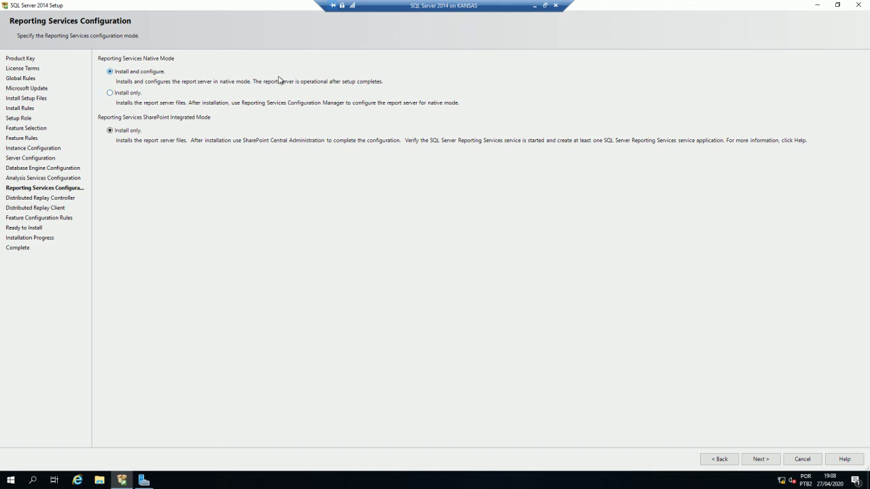
- Keep the default Reporting Services modes and grant the current user Distributed Replay Controller access
click(764, 460)
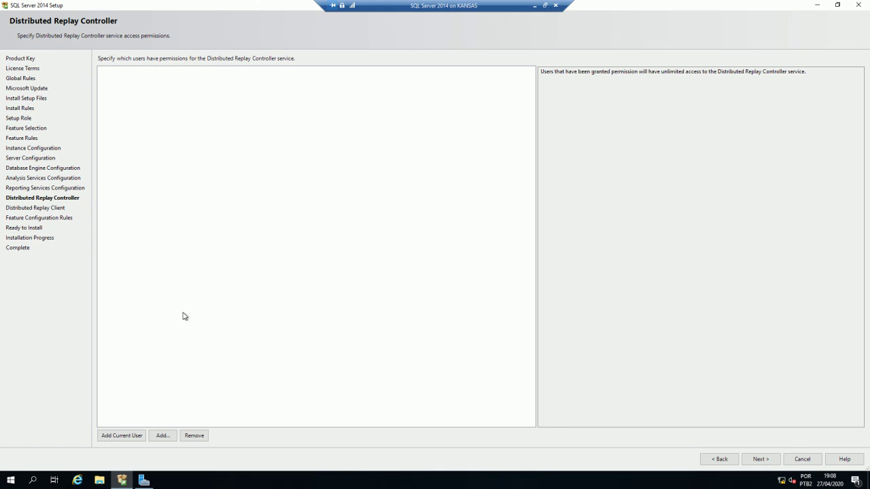
click(123, 437)
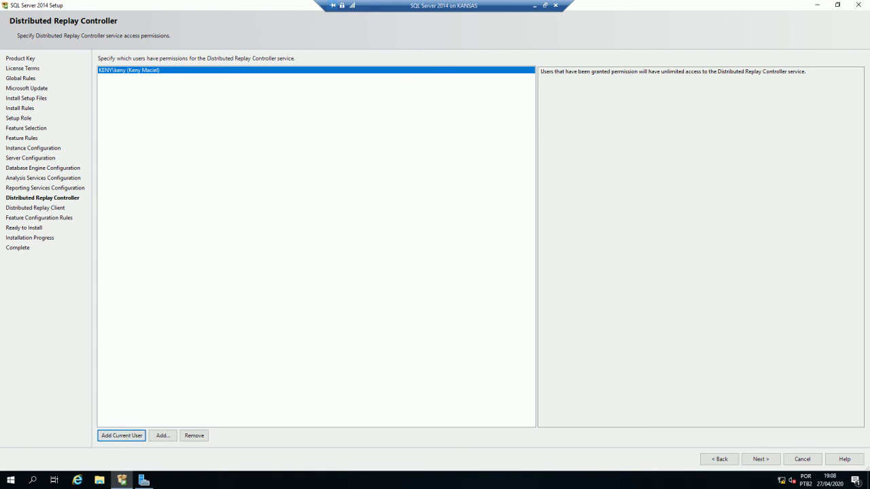
click(764, 461)
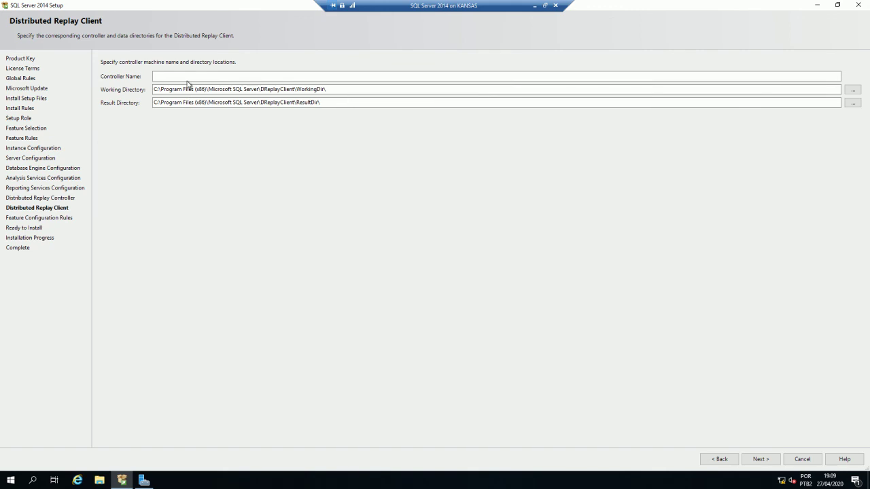
- Set the Distributed Replay controller name to DRC, keeping the default directories
key(Tab)
text(C)
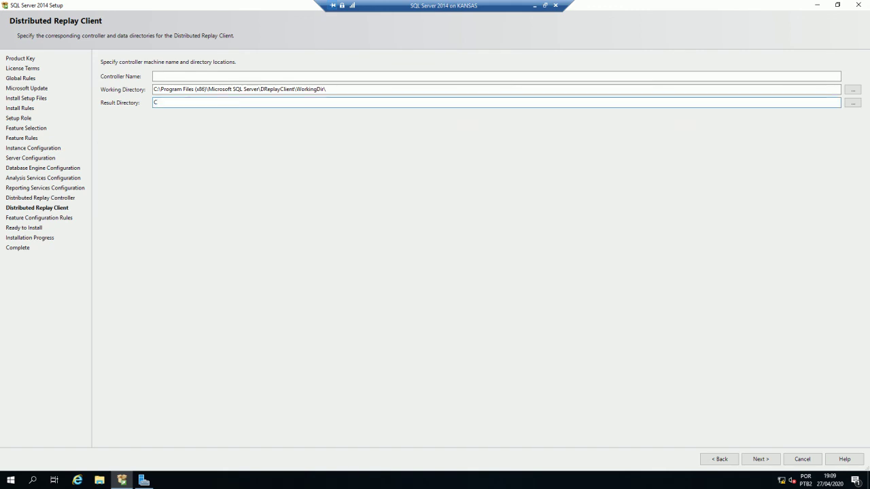
key(ctrl+z)
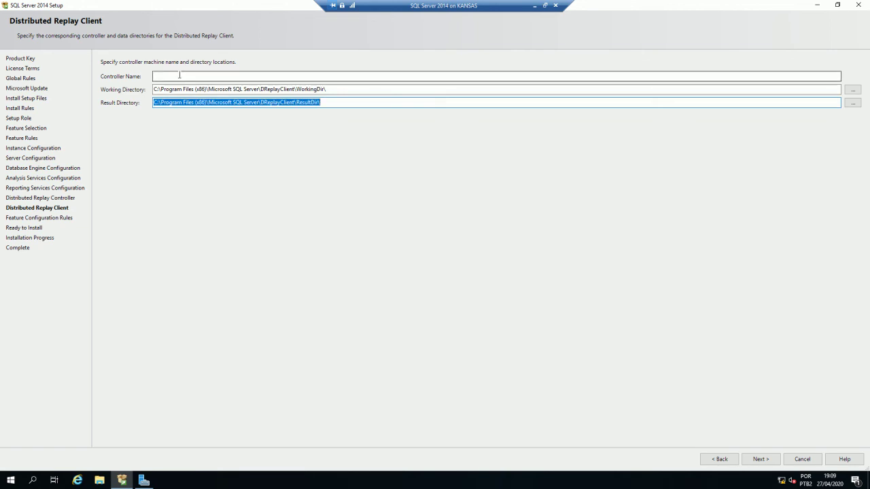
click(178, 75)
text(DRC)
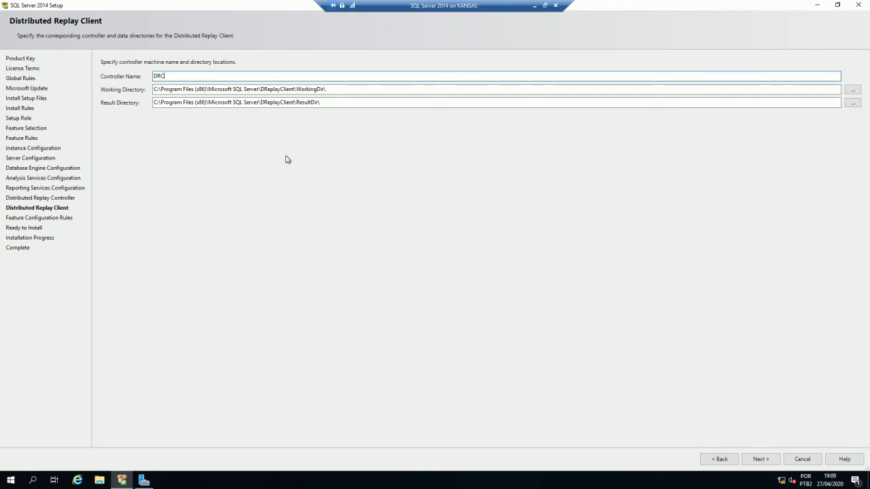
click(763, 459)
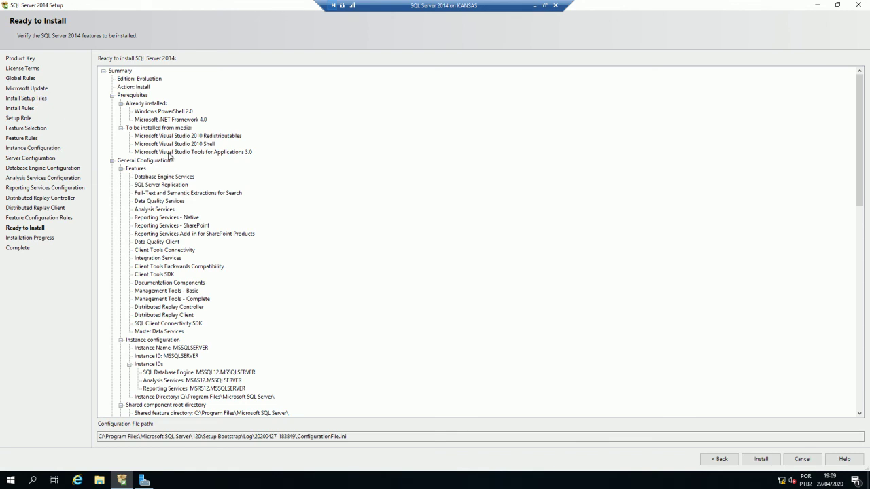
scroll(171, 160, down, 2)
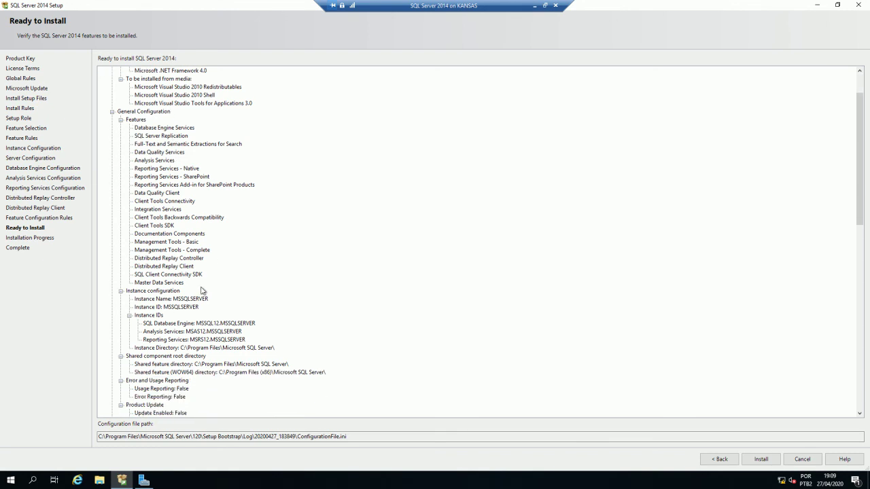
scroll(181, 298, down, 1)
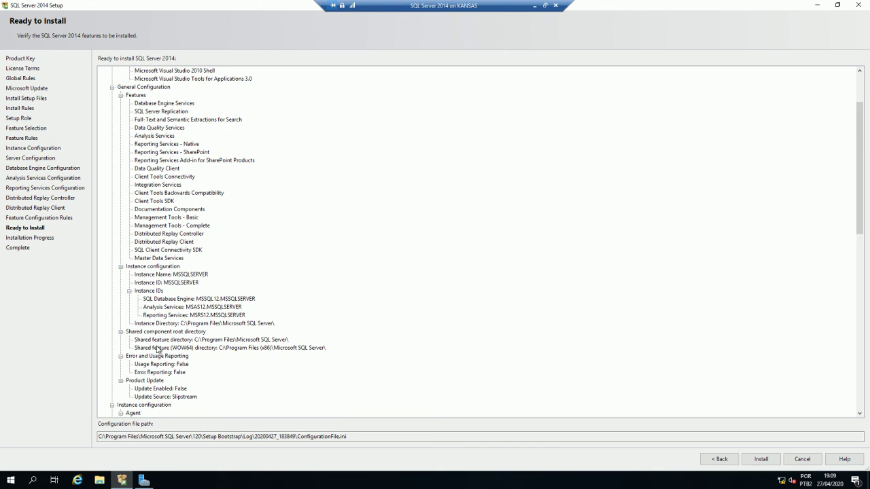
scroll(204, 352, down, 3)
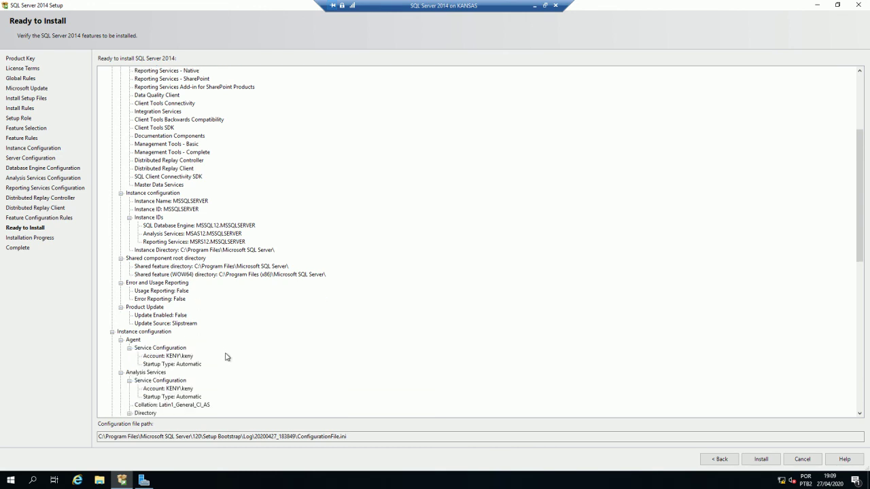
scroll(228, 353, down, 2)
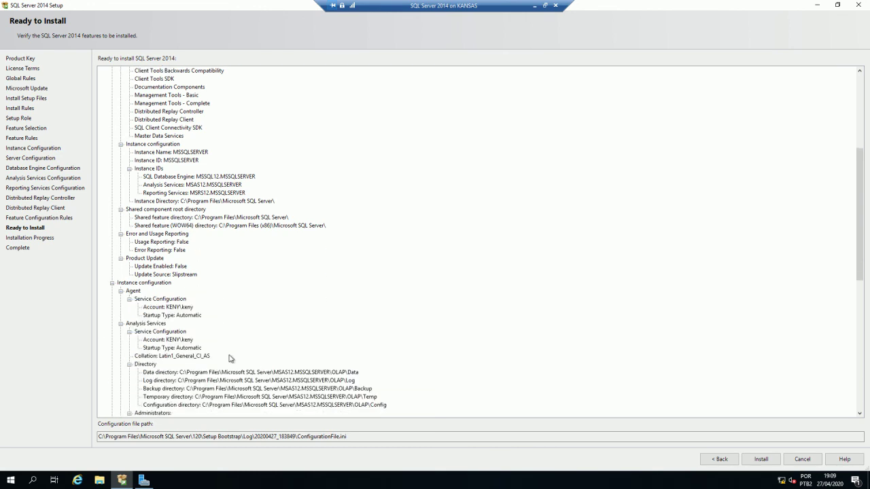
scroll(211, 348, down, 5)
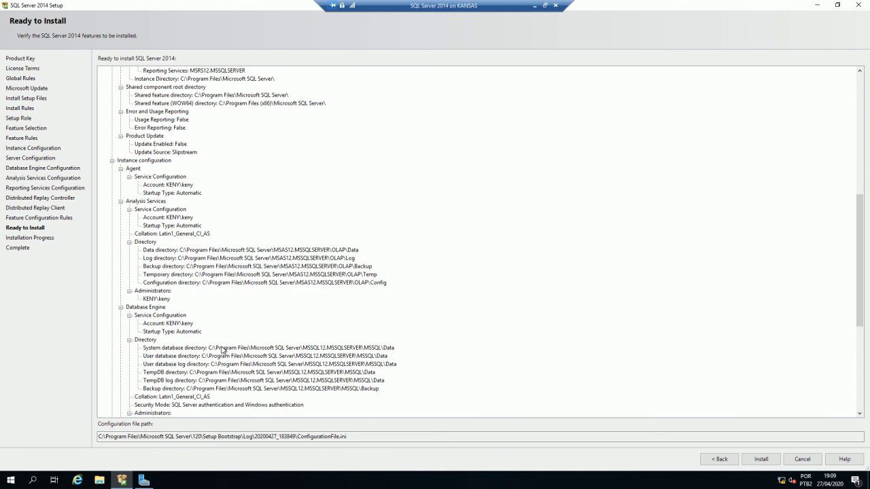
scroll(222, 350, down, 9)
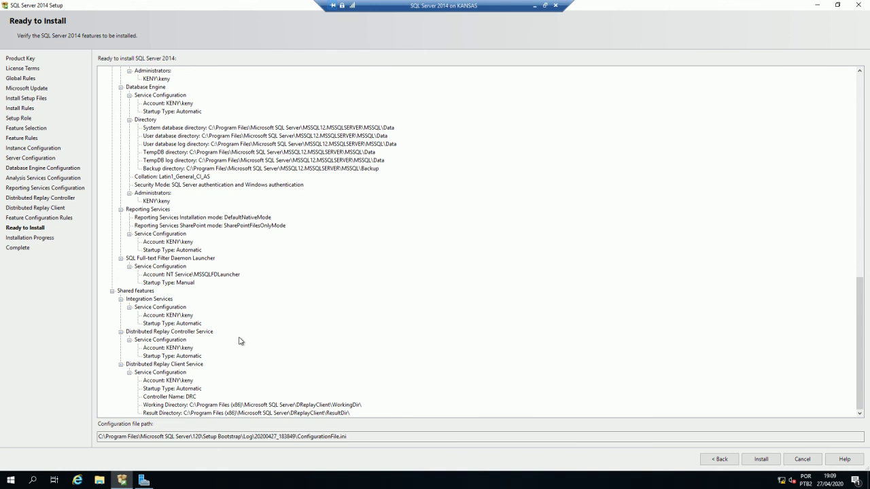
scroll(239, 341, up, 13)
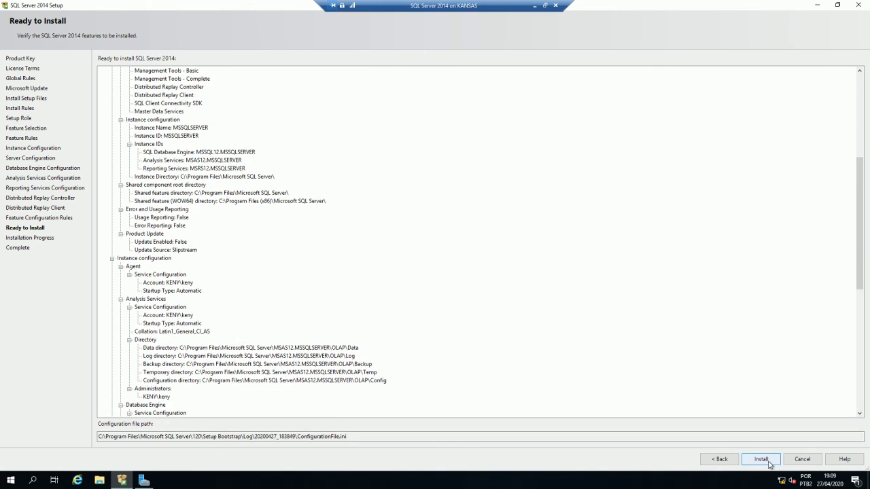
drag(362, 437, 86, 447)
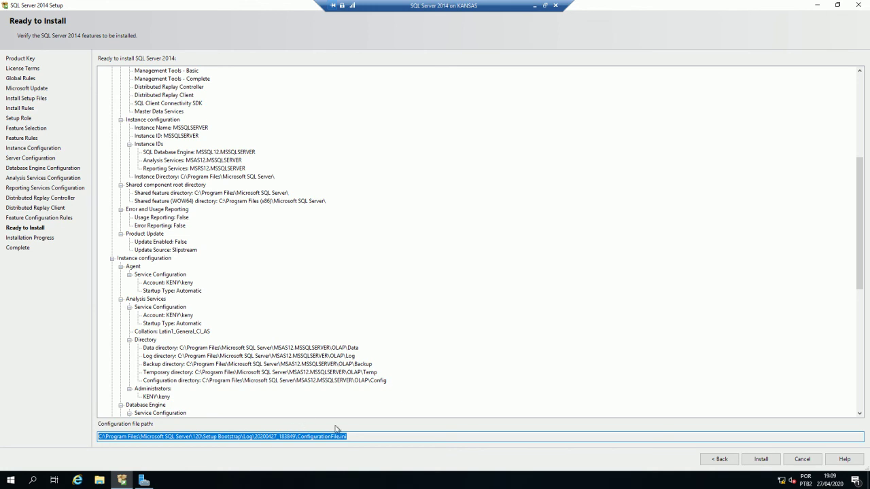
- Install SQL Server 2014, confirm every feature shows Succeeded, and close setup
click(773, 464)
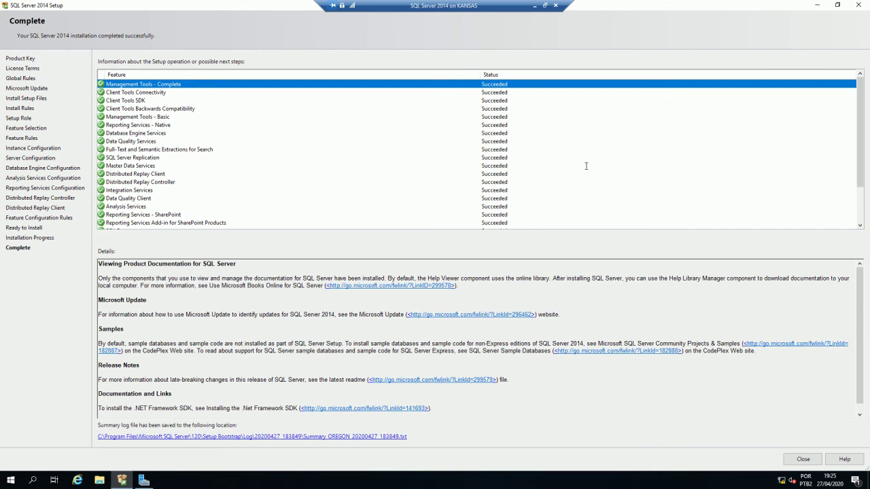
mouse_move(862, 94)
mouse_down()
mouse_move(861, 117)
mouse_move(865, 81)
mouse_up()
click(803, 460)
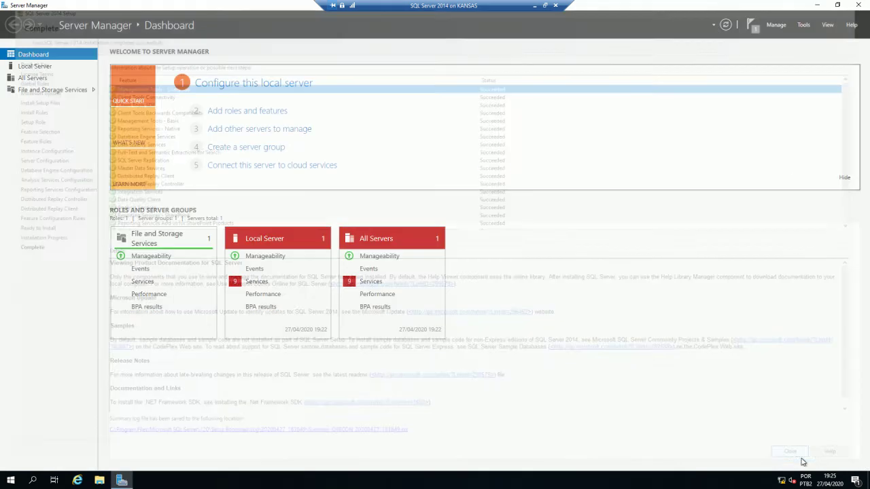
- Close Server Manager and launch SQL Server 2014 Management Studio from the Start menu
click(858, 5)
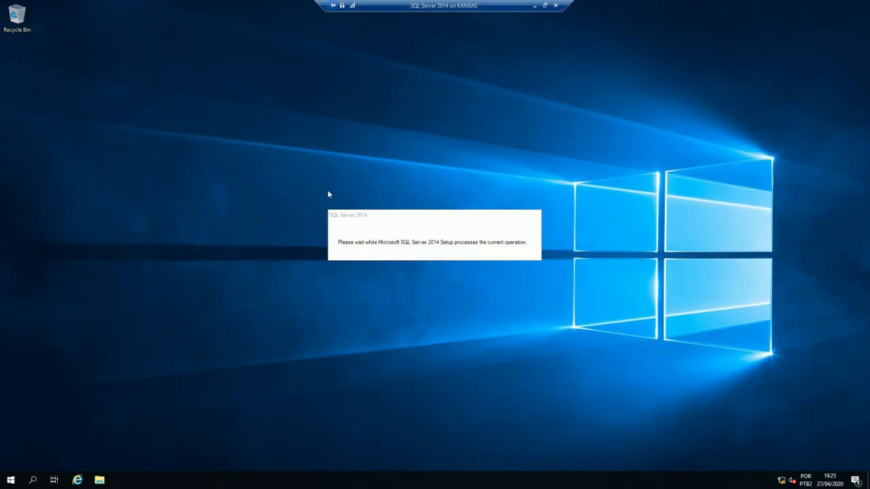
click(10, 481)
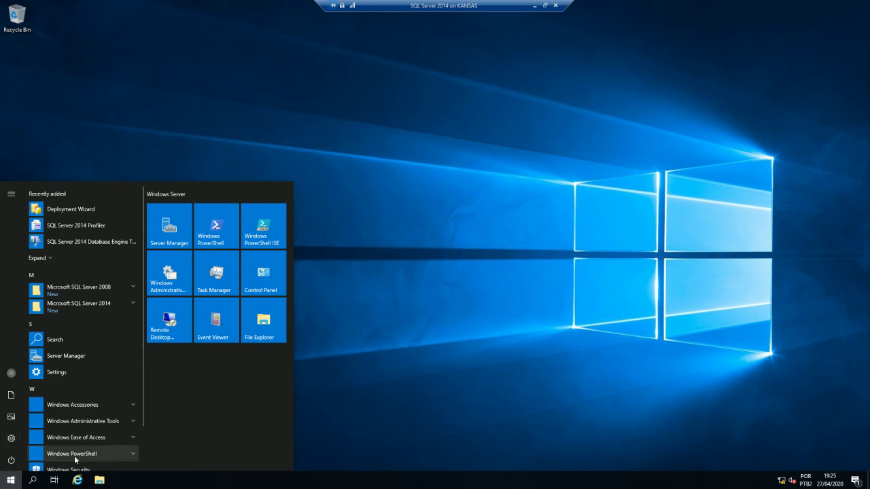
click(120, 304)
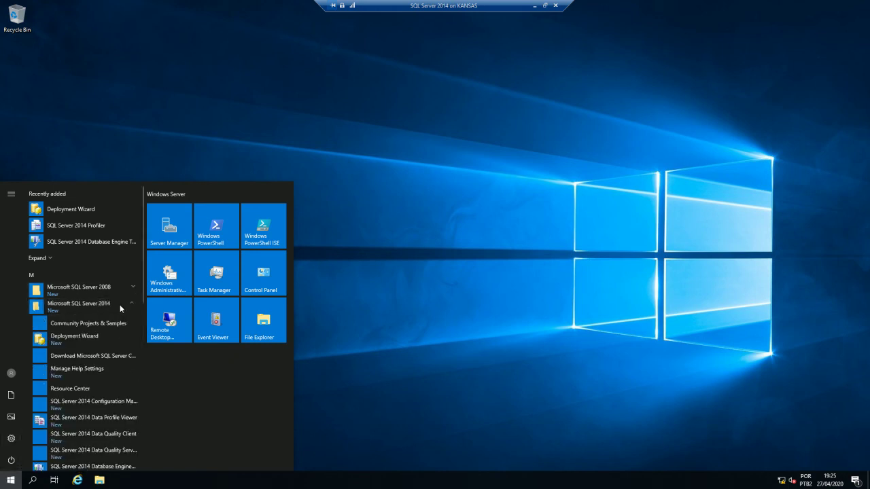
scroll(105, 309, down, 1)
scroll(105, 306, up, 2)
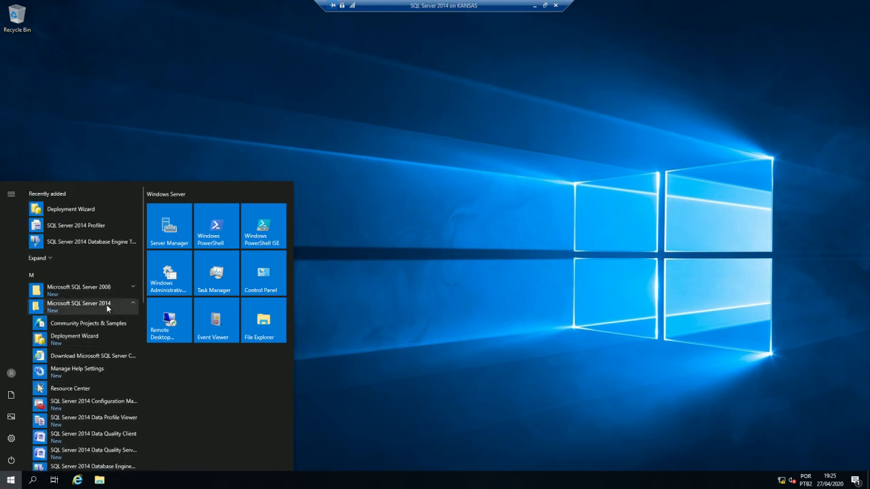
scroll(107, 306, down, 5)
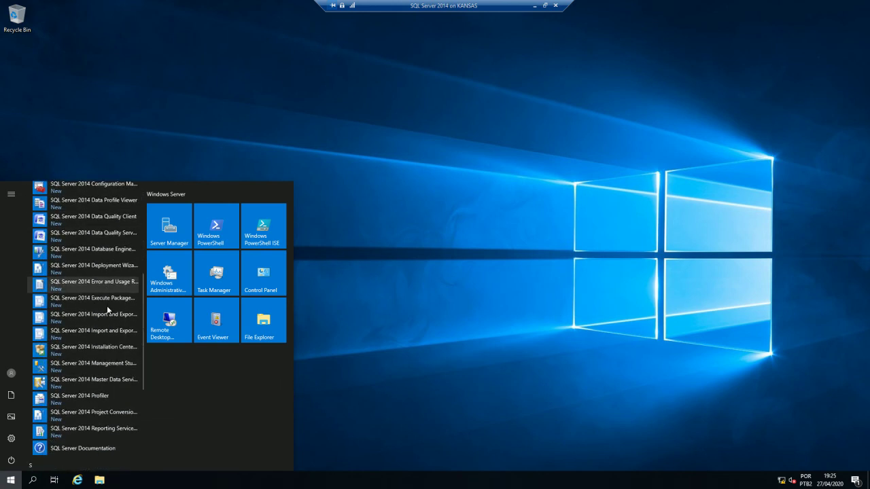
click(105, 367)
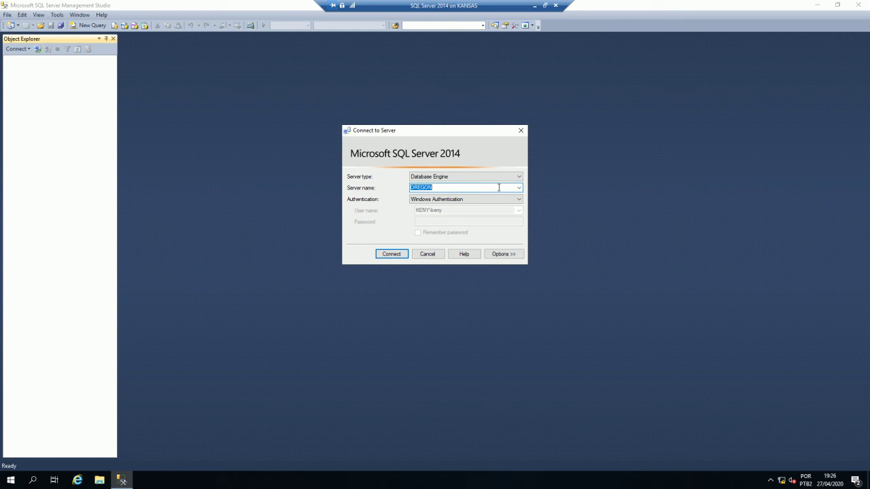
- Connect to the OREGON server from the Connect to Server dialog
drag(441, 134, 341, 169)
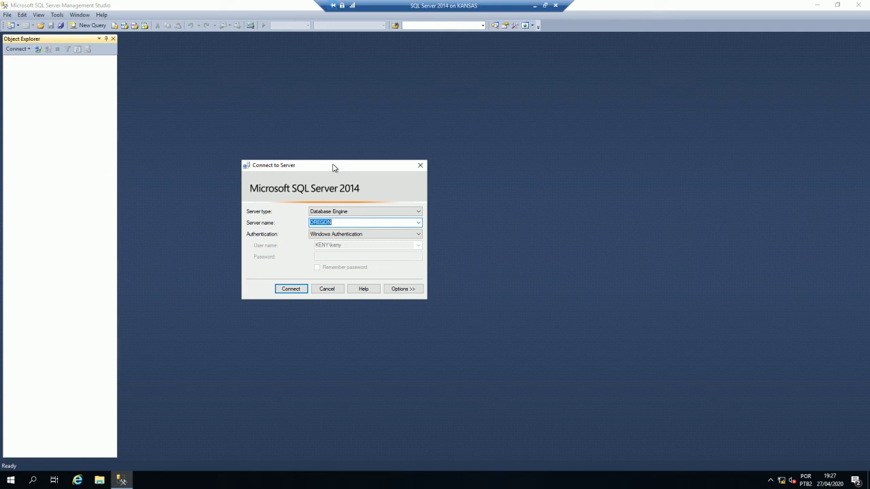
click(346, 221)
click(292, 290)
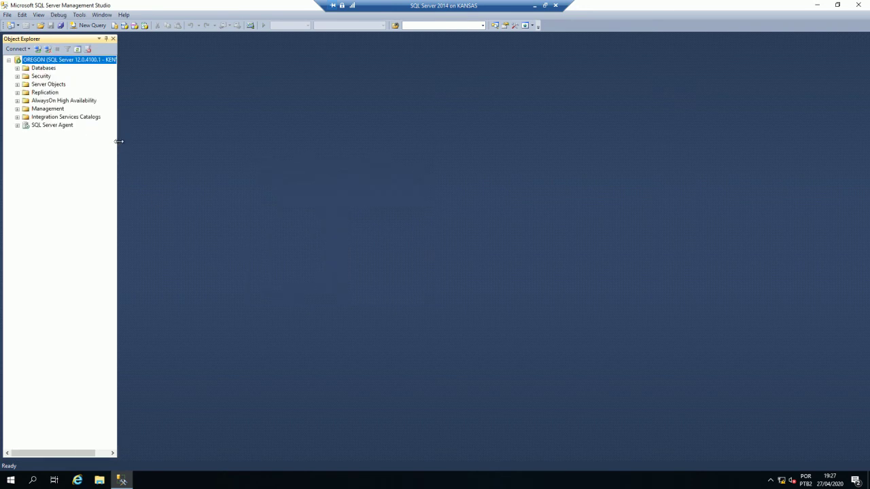
- Widen Object Explorer, expand OREGON's Databases, and start a new query window on OREGON
drag(118, 142, 183, 142)
click(17, 68)
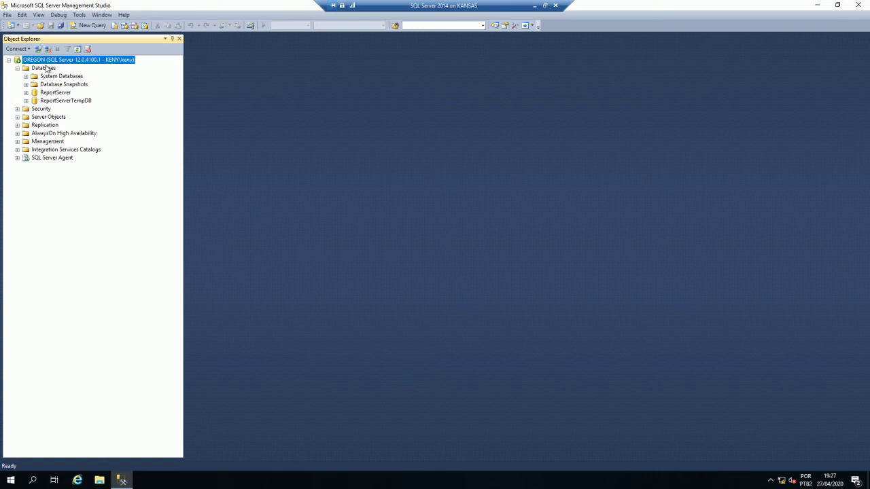
right_click(46, 60)
click(97, 100)
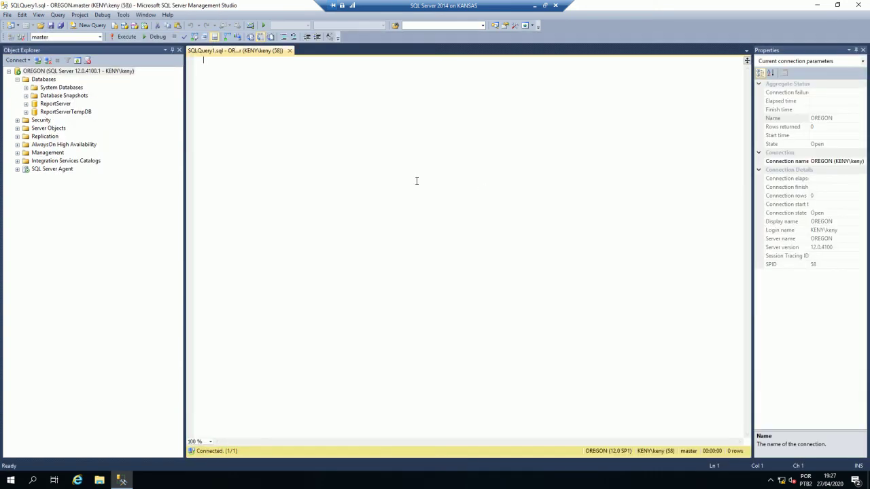
text(selec)
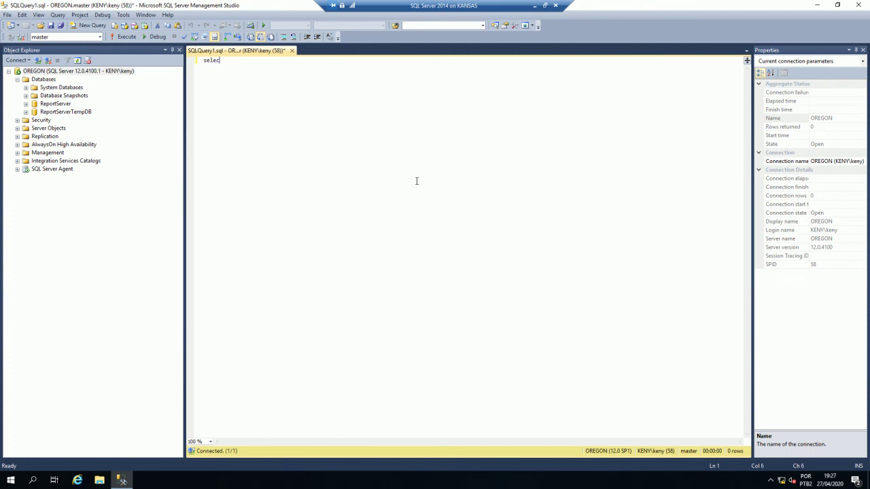
text(t @@server)
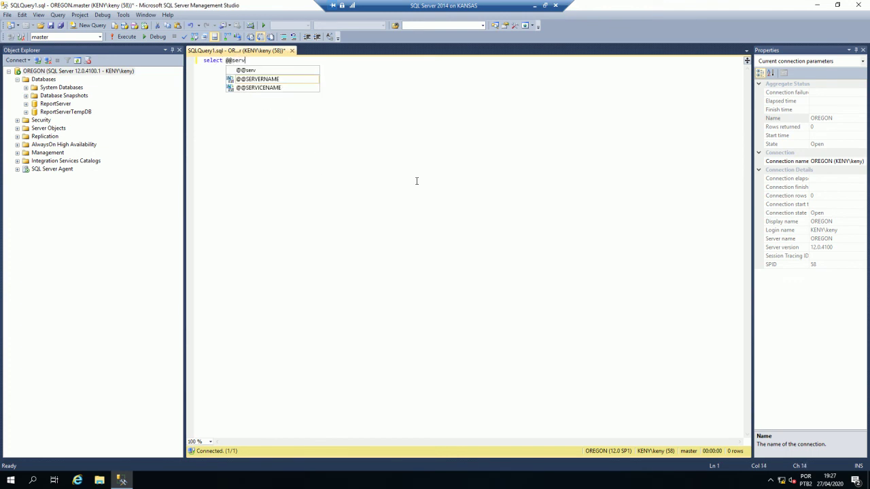
key(BackSpace)
key(BackSpace)
key(BackSpace)
key(BackSpace)
key(BackSpace)
key(BackSpace)
text(version)
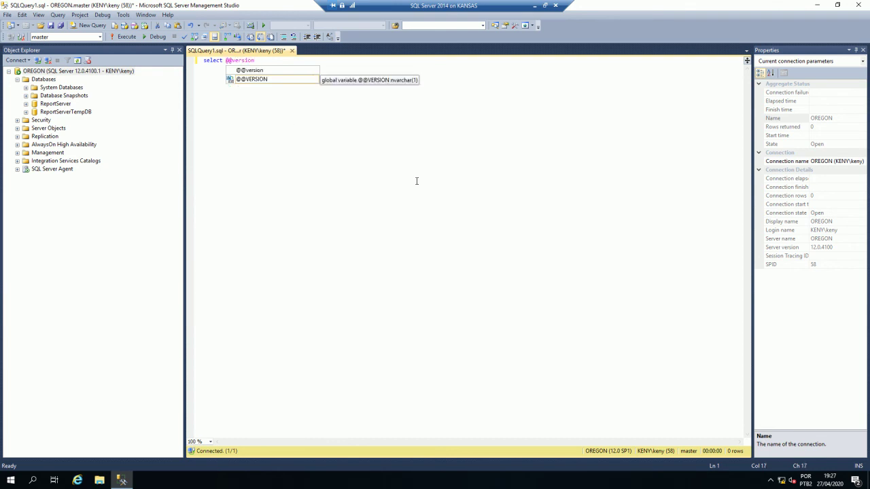
key(F5)
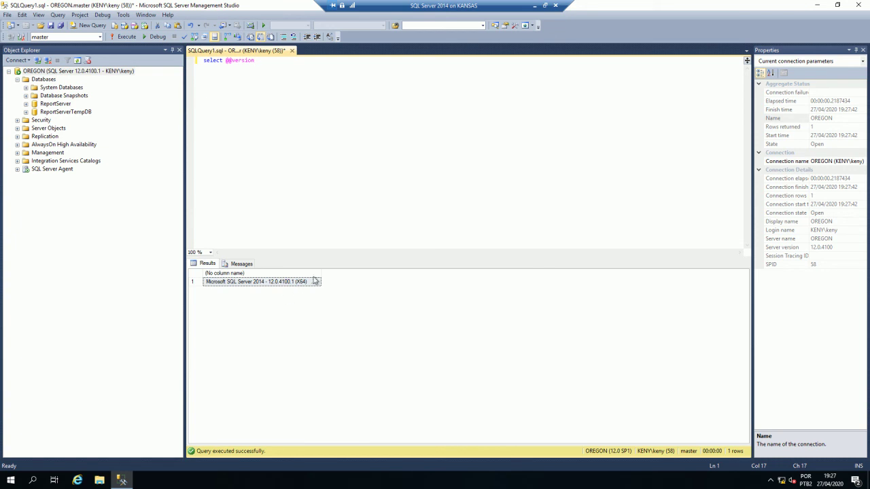
- Autofit the result column to show the full SQL Server 2014 12.0.4100.1 version, then minimize the VM session
click(322, 273)
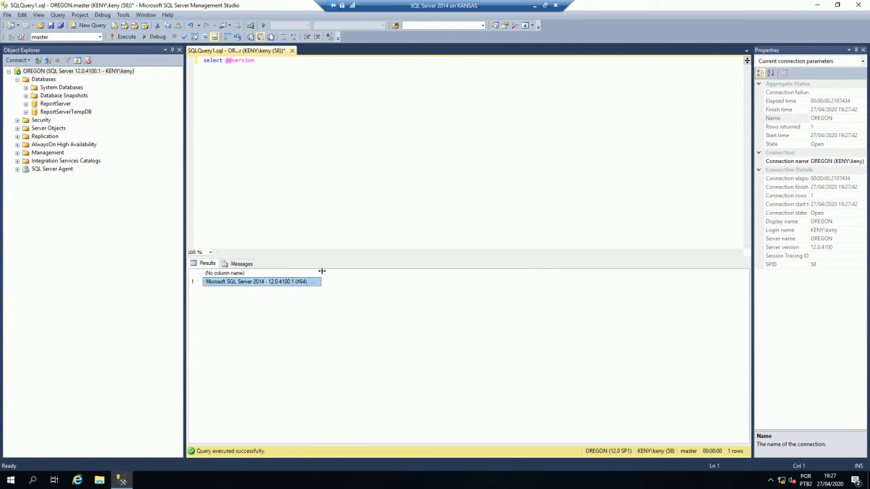
double_click(321, 272)
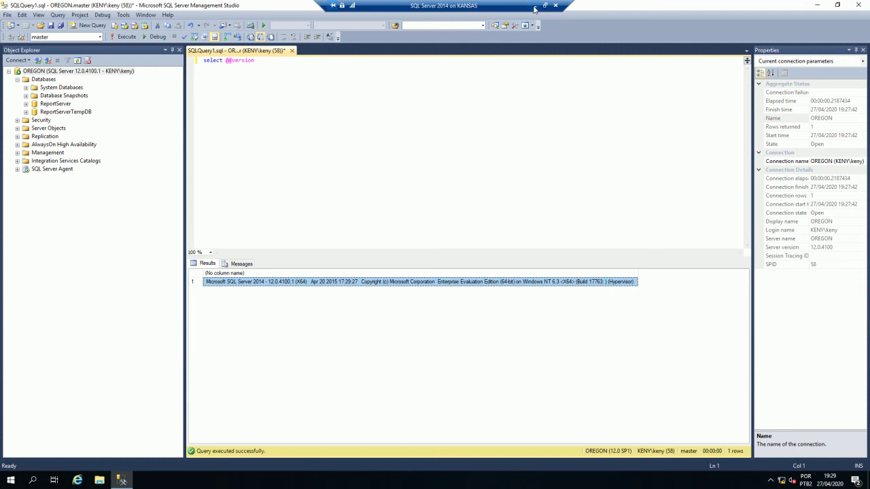
click(534, 9)
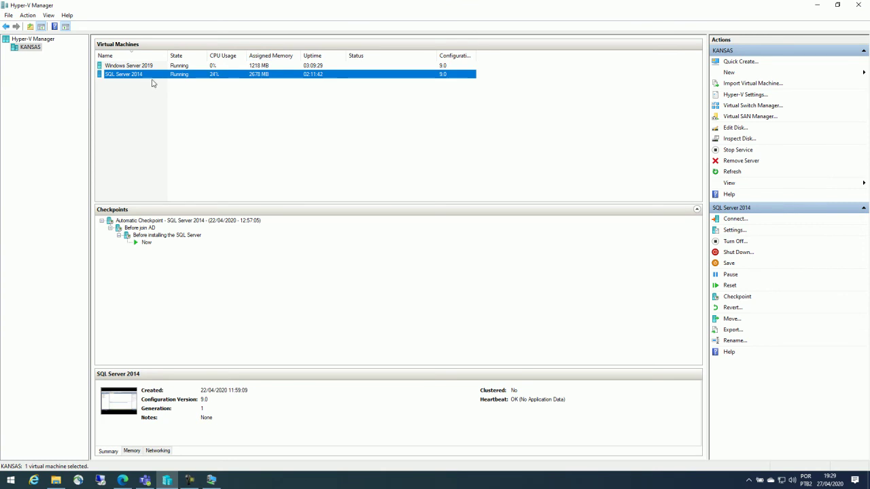
- Deselect the SQL Server 2014 VM in Hyper-V Manager and bring the Edge browser forward
click(167, 103)
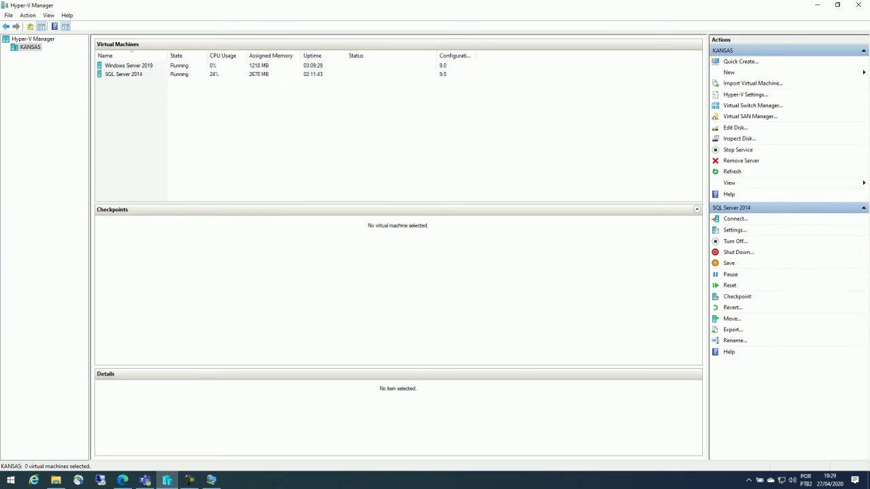
click(145, 481)
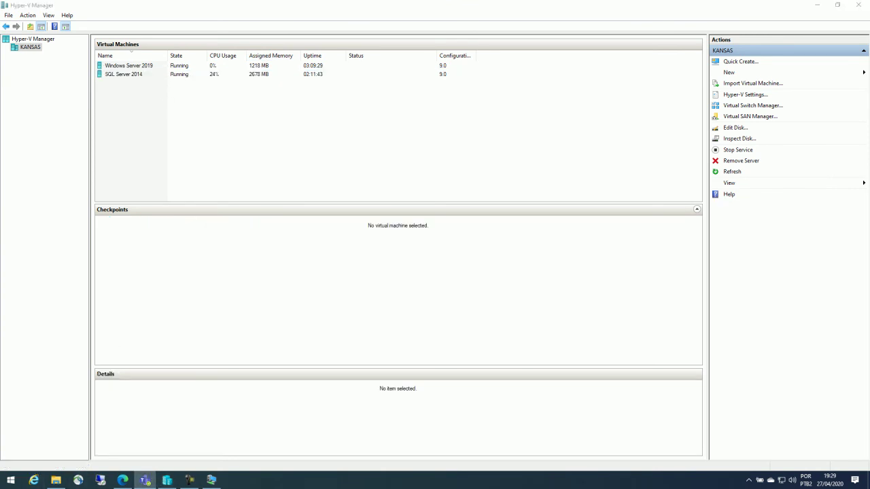
click(130, 480)
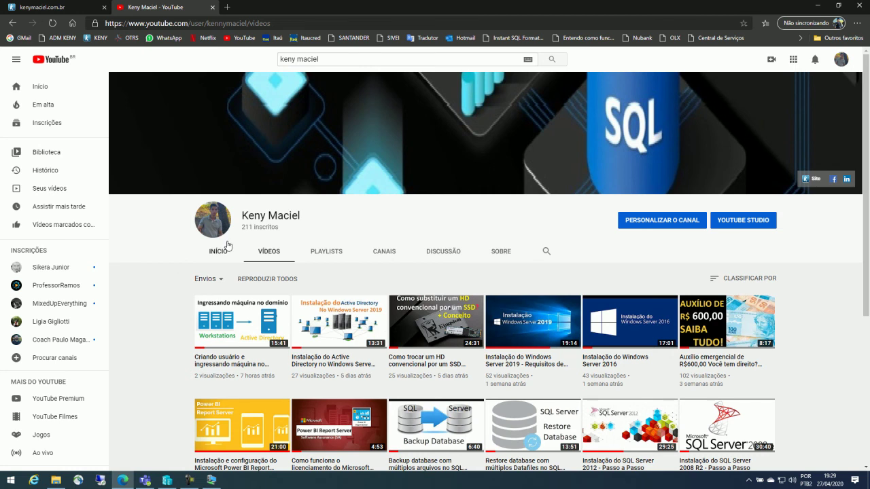
- Switch to the blog site's tab to show its home page
click(42, 7)
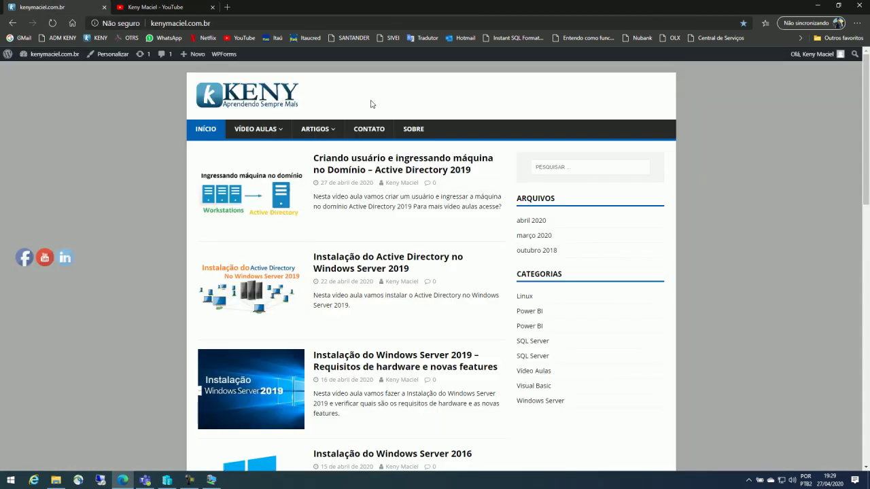